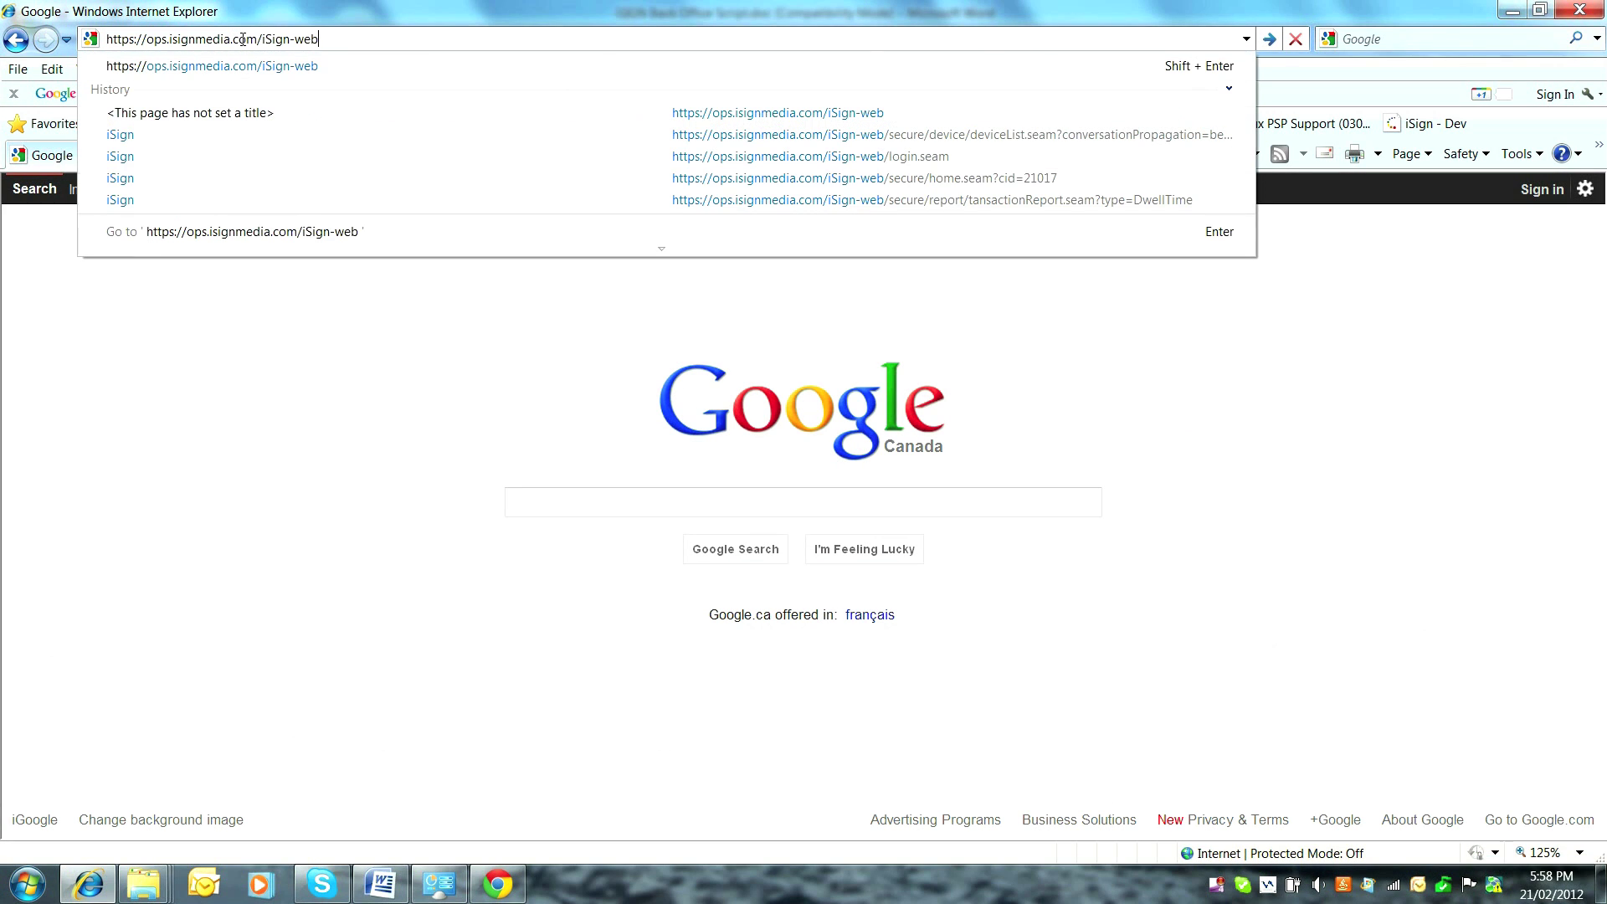
Load the iSign back office login page at ops.isignmedia.com/iSign-web.
key("Return")
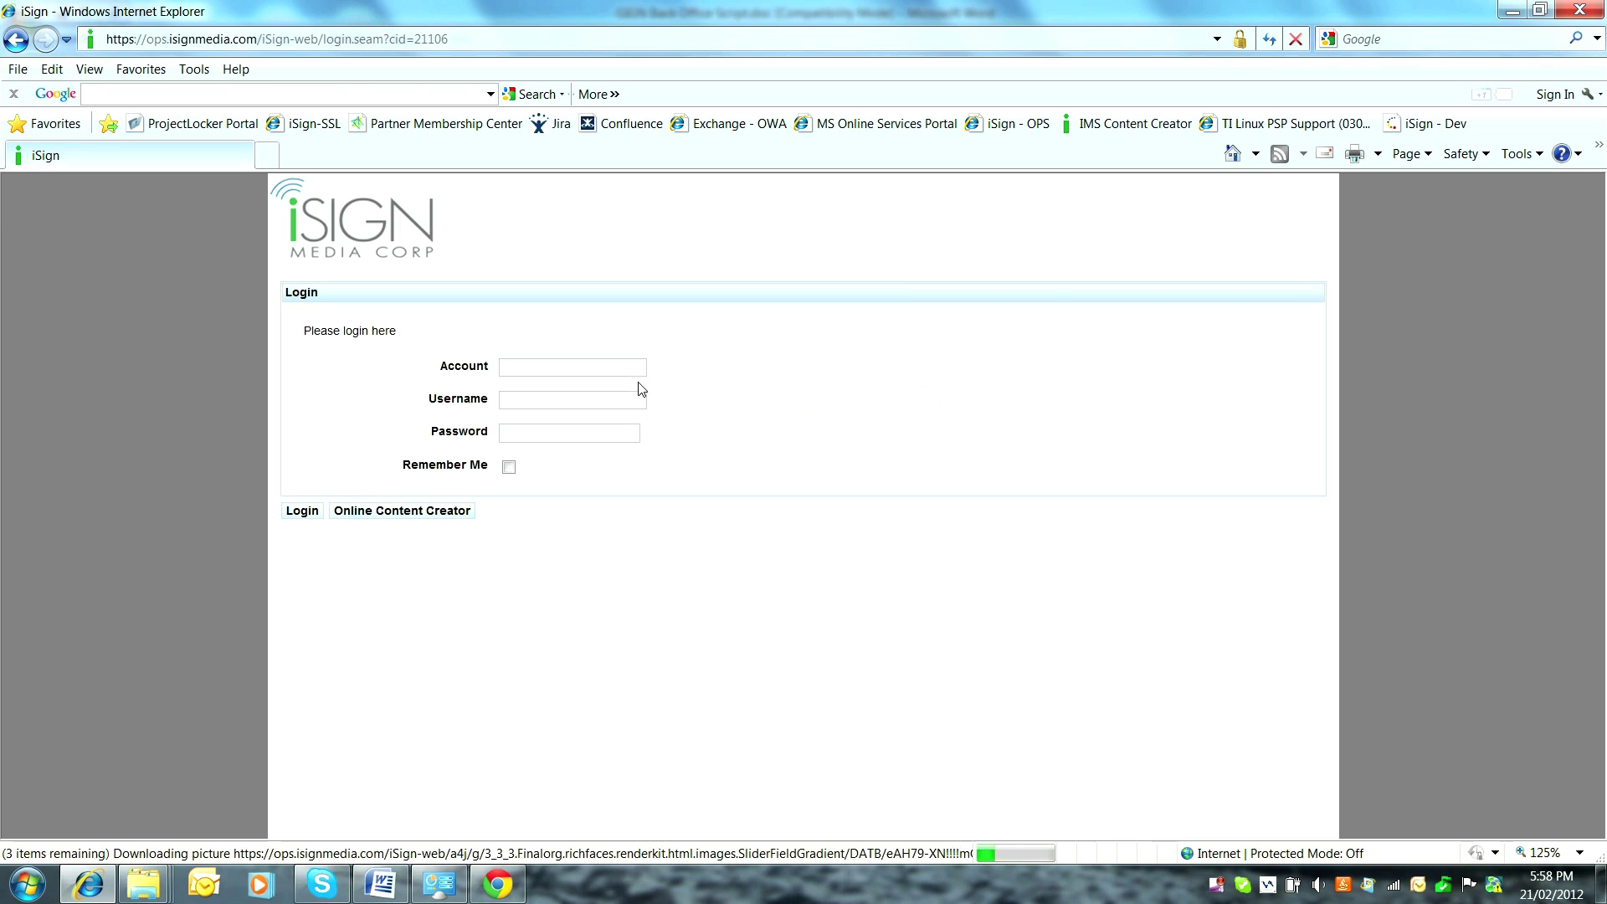
Log in with the demo account credentials and show the Sites list under Administration.
type("isdem")
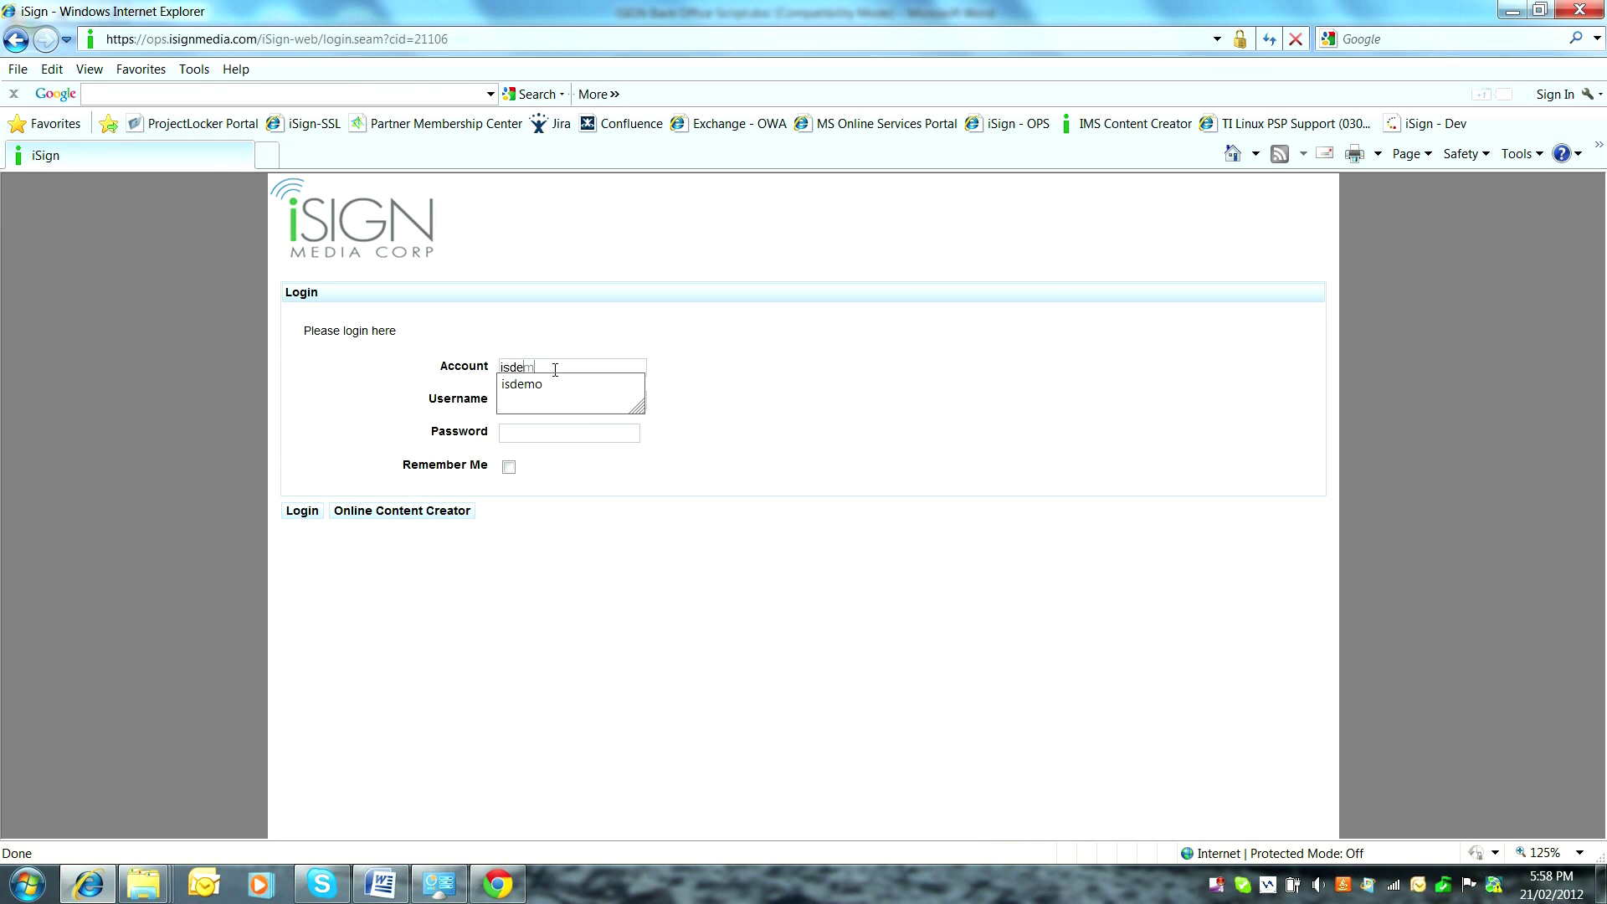
type("o")
key("Tab")
type("tester")
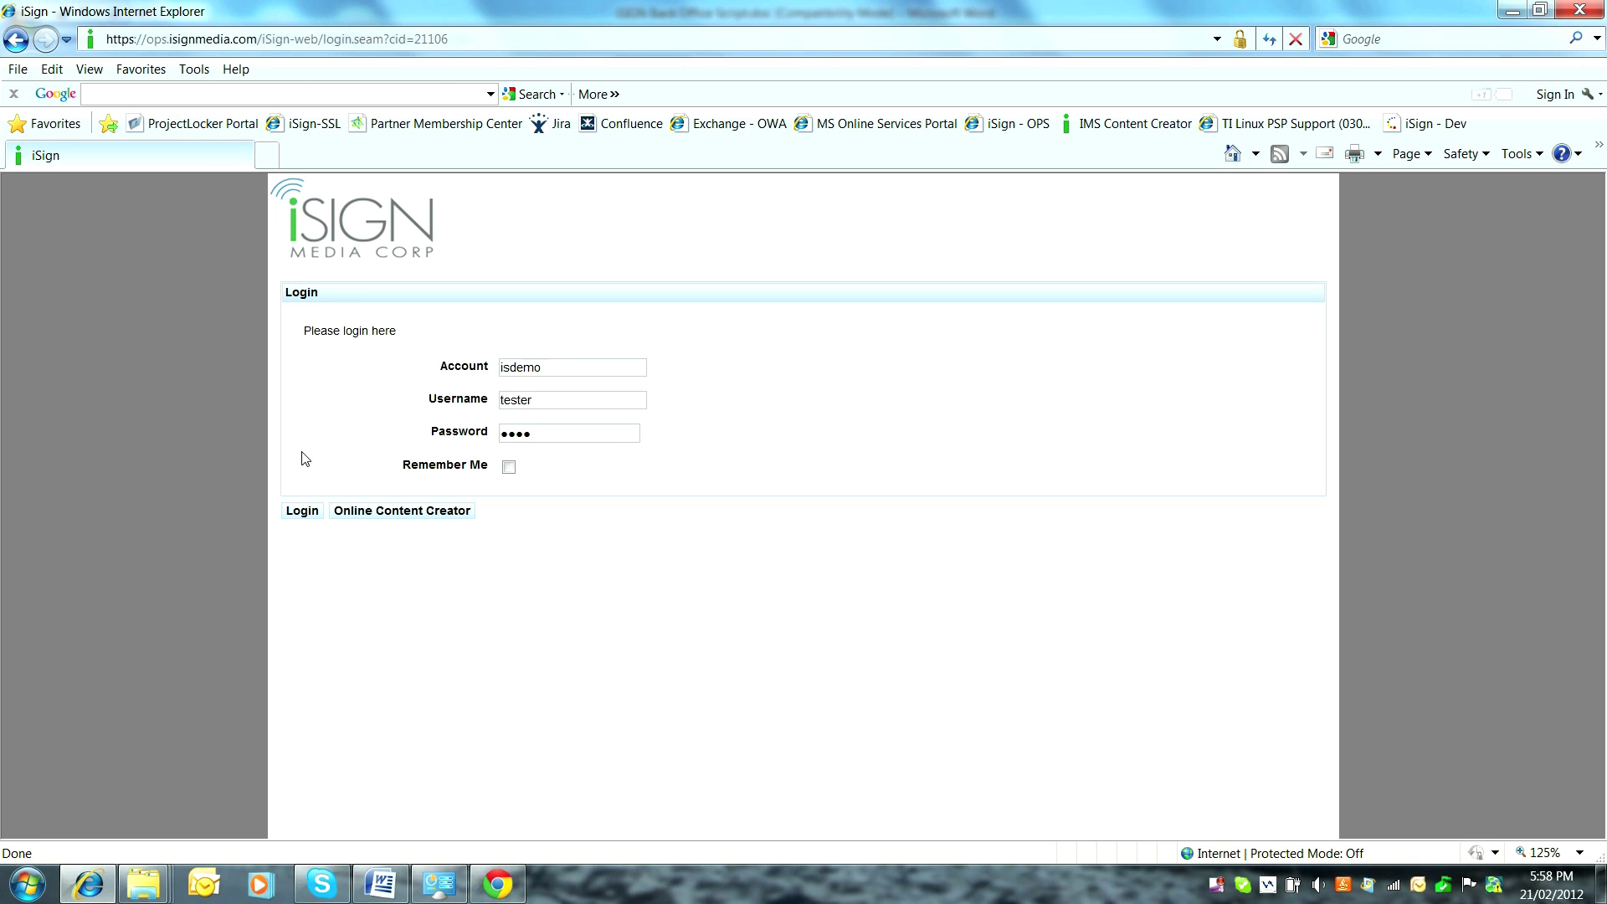
left_click(301, 511)
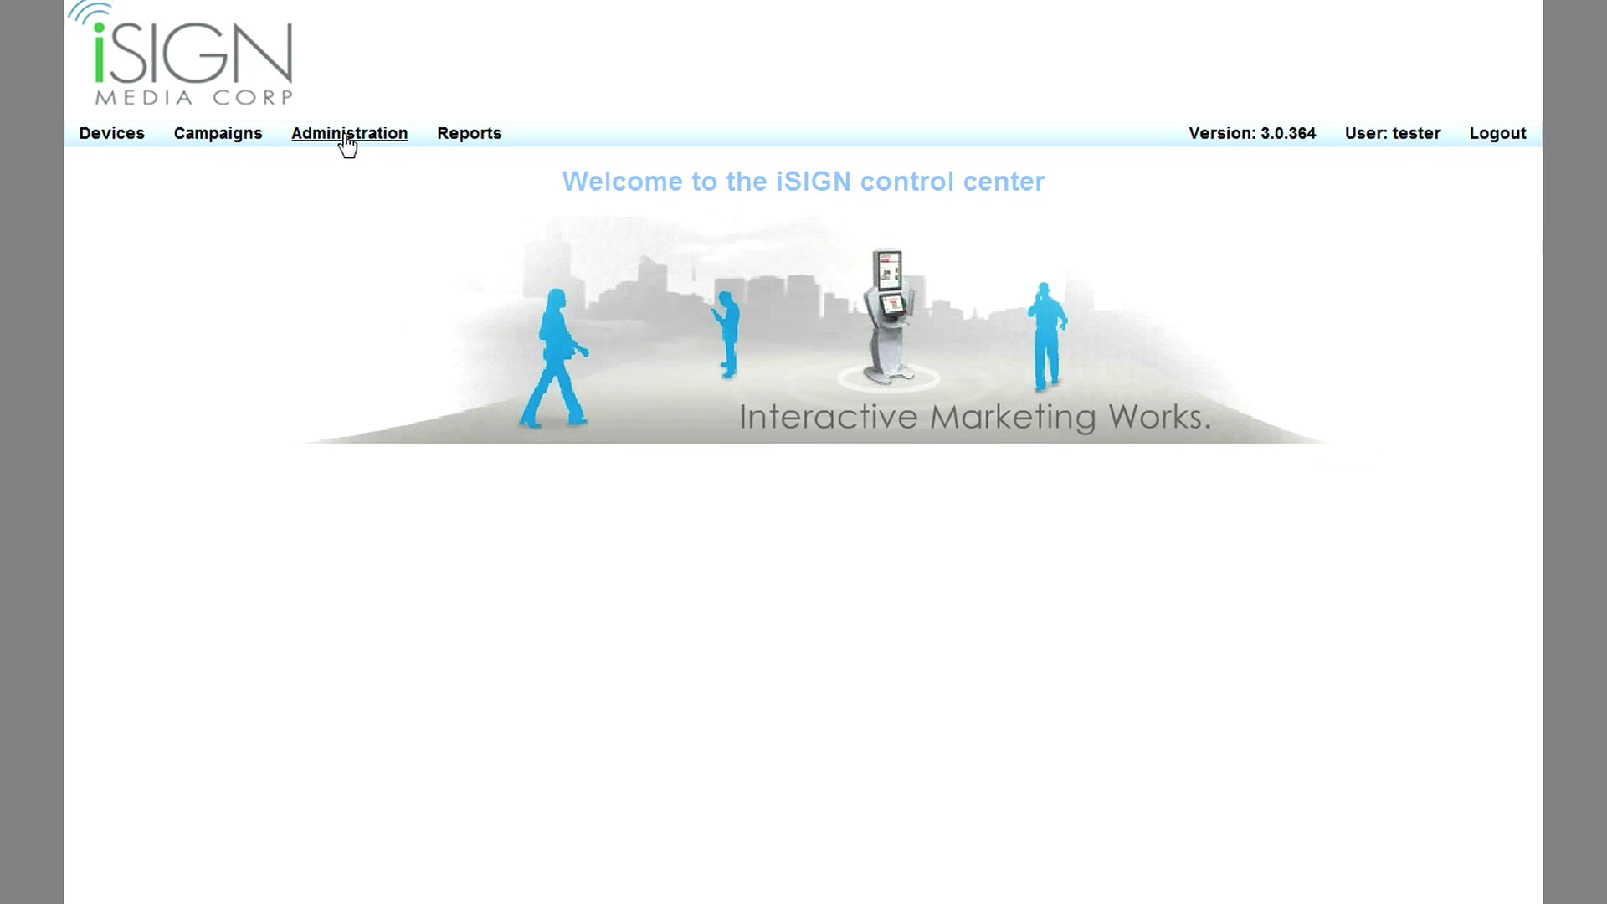
left_click(348, 139)
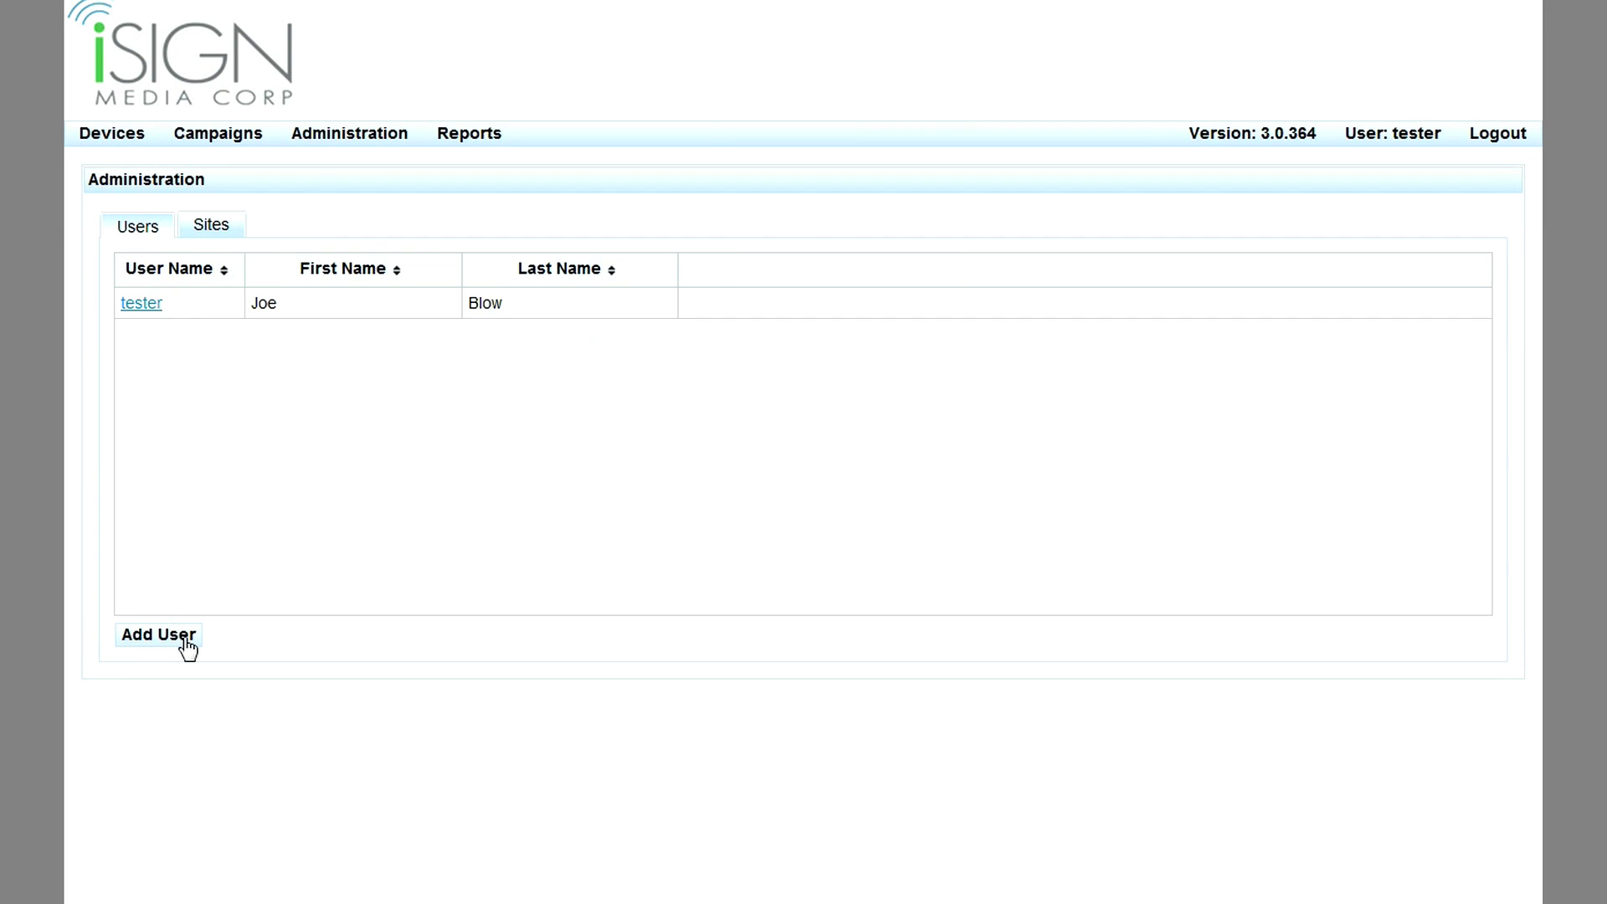
left_click(201, 232)
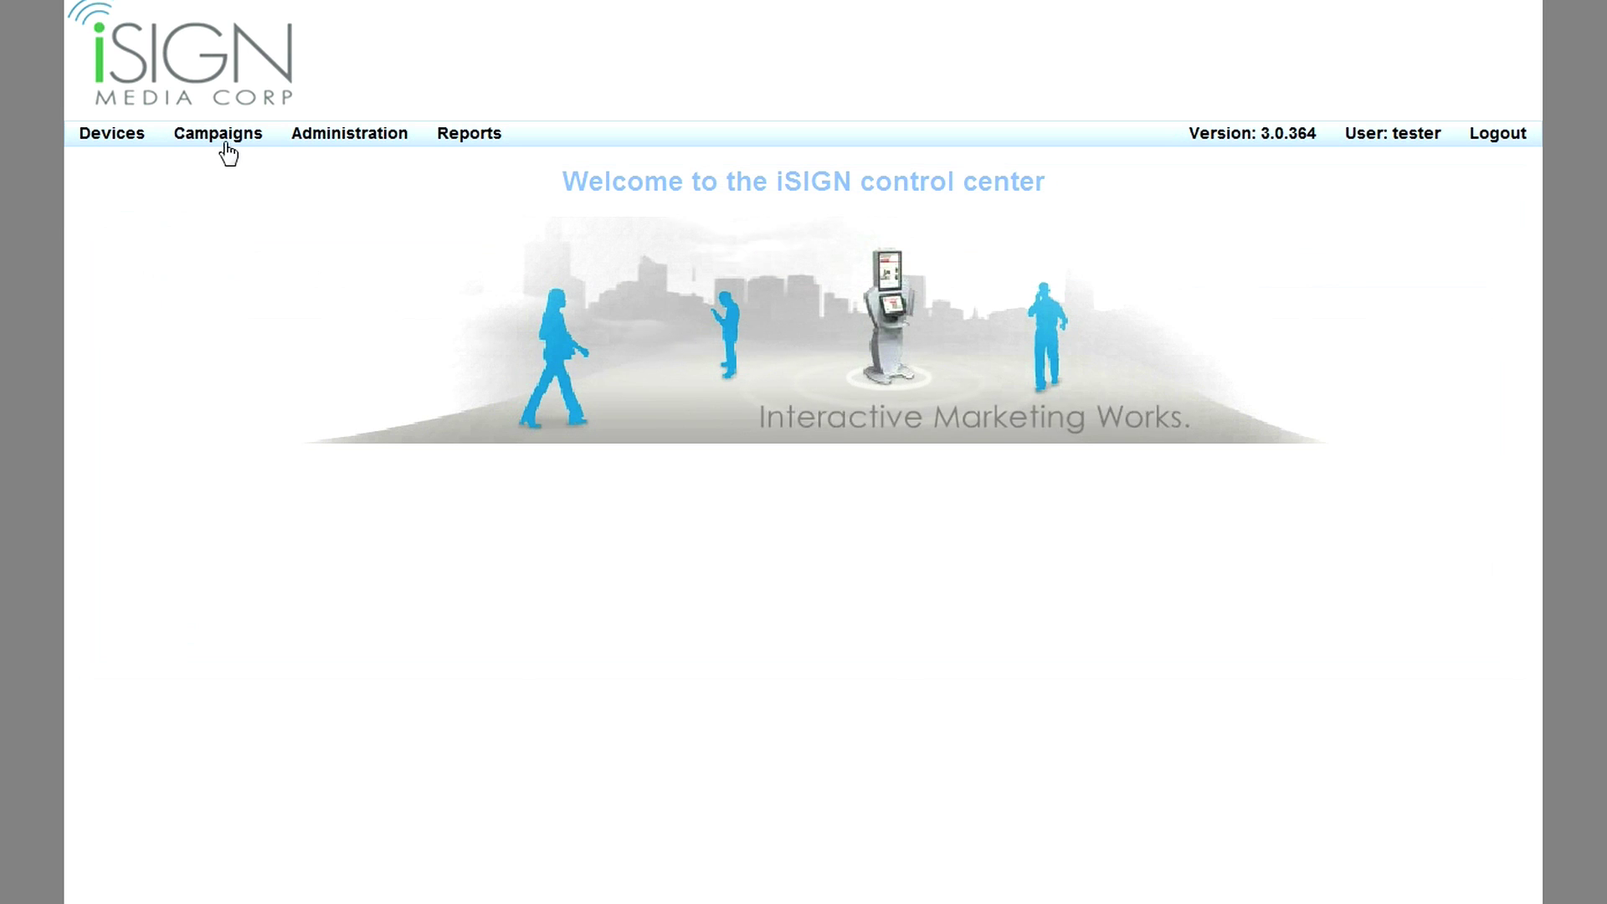
View the CampWeekdayAfternoon campaign, then the CampWeekday daily schedule (04:00 morning, 13:00 afternoon).
left_click(219, 134)
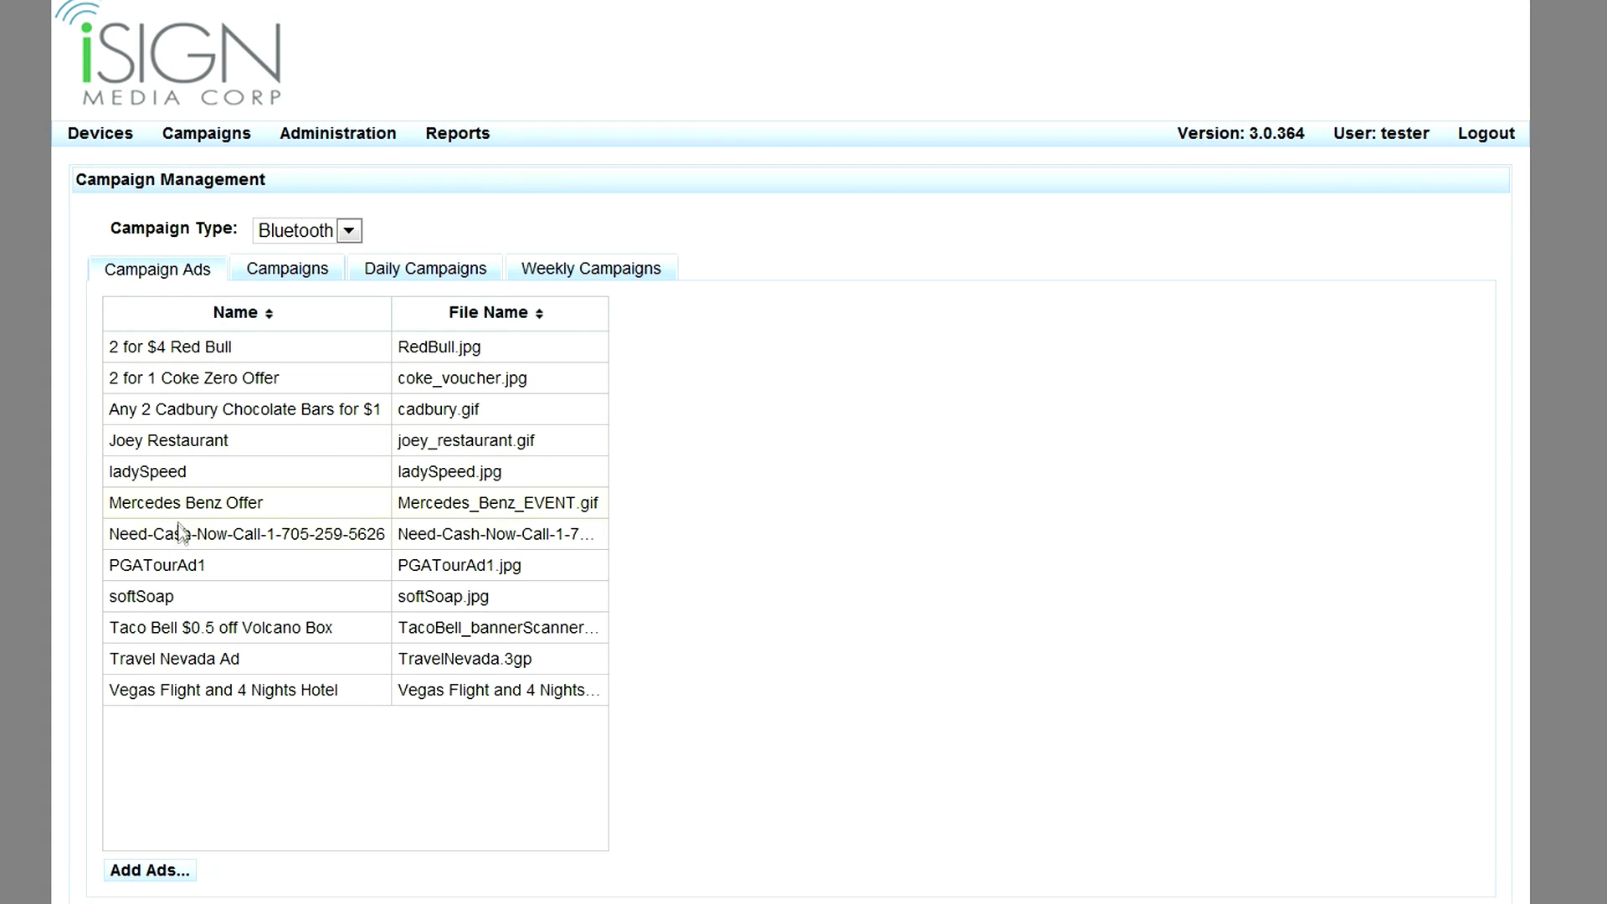
left_click(287, 270)
left_click(206, 350)
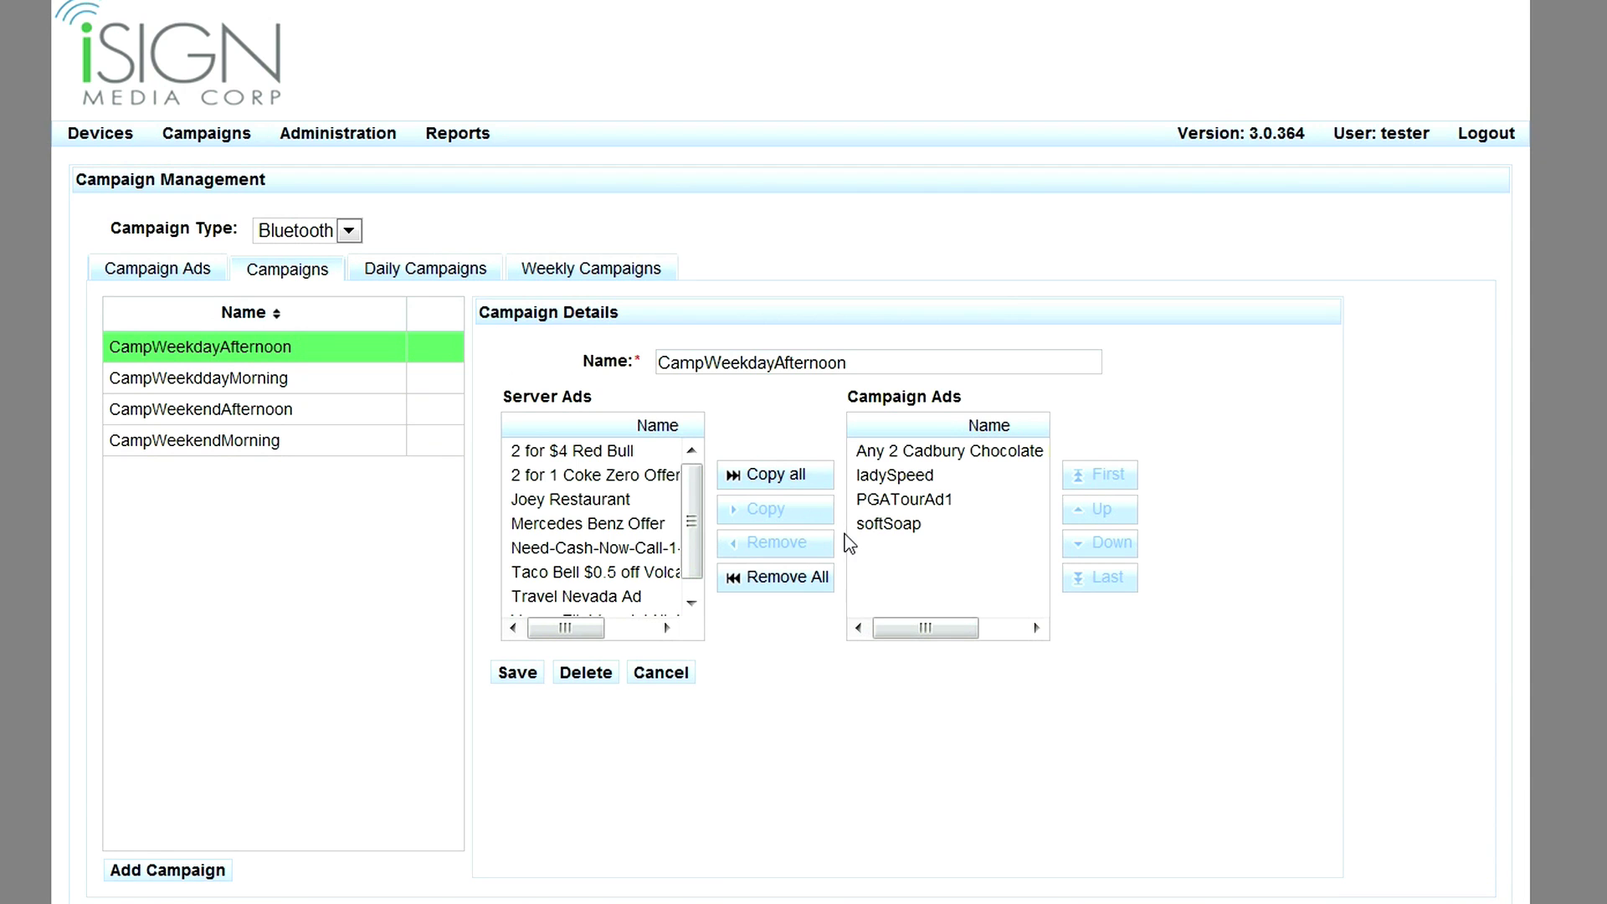
left_click(427, 273)
left_click(312, 355)
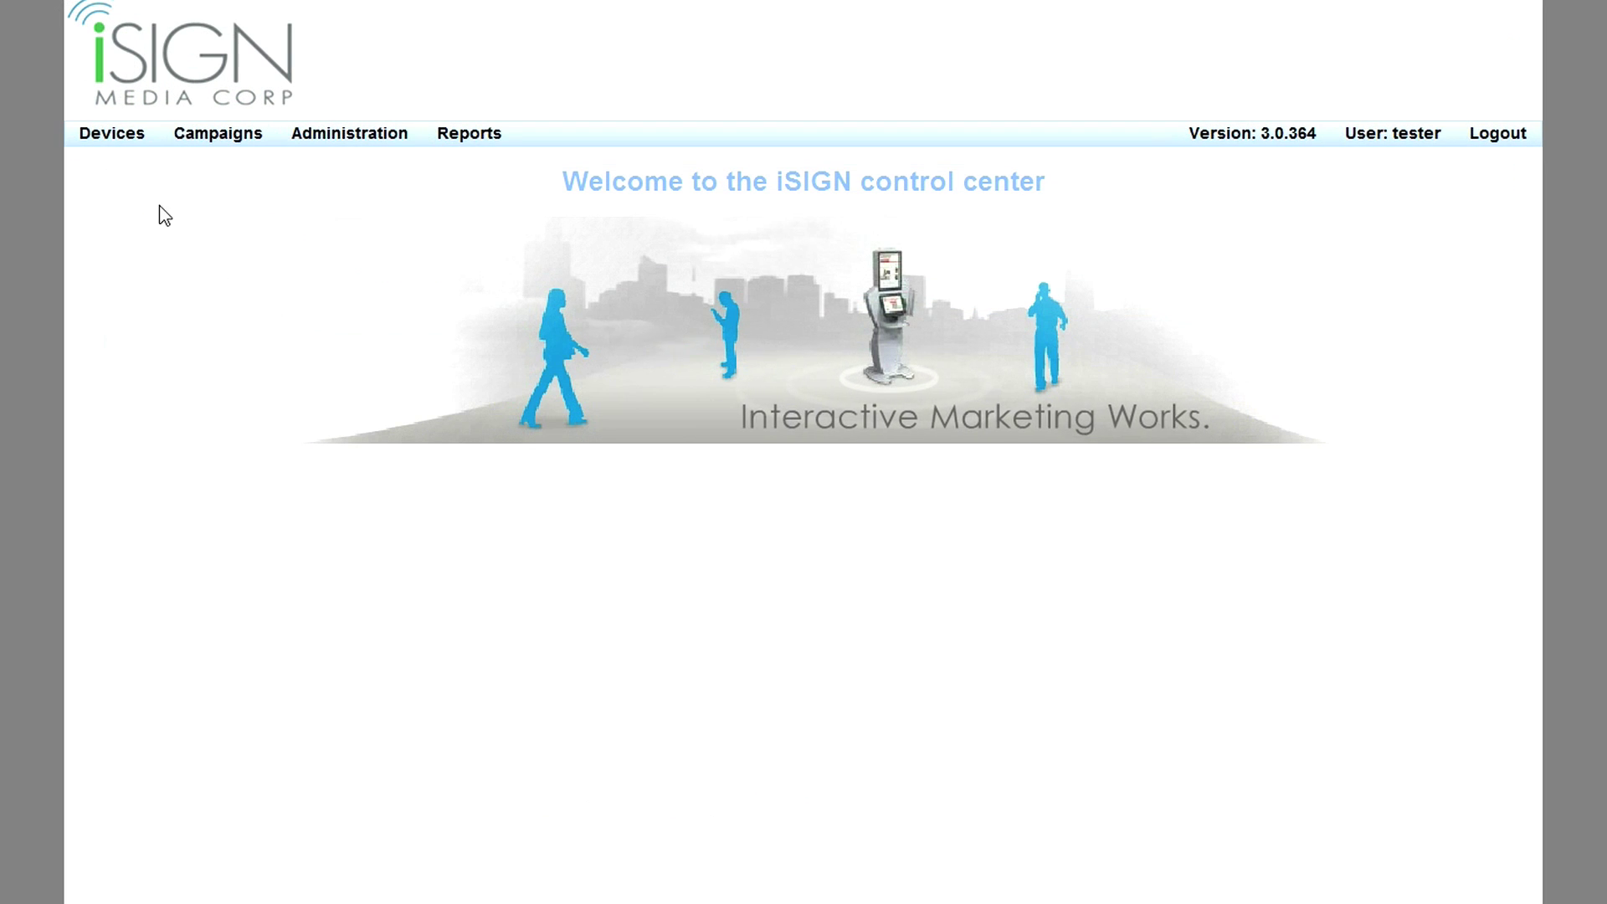
Open the SalesDemos device settings and review its broadcast message and push period.
left_click(109, 140)
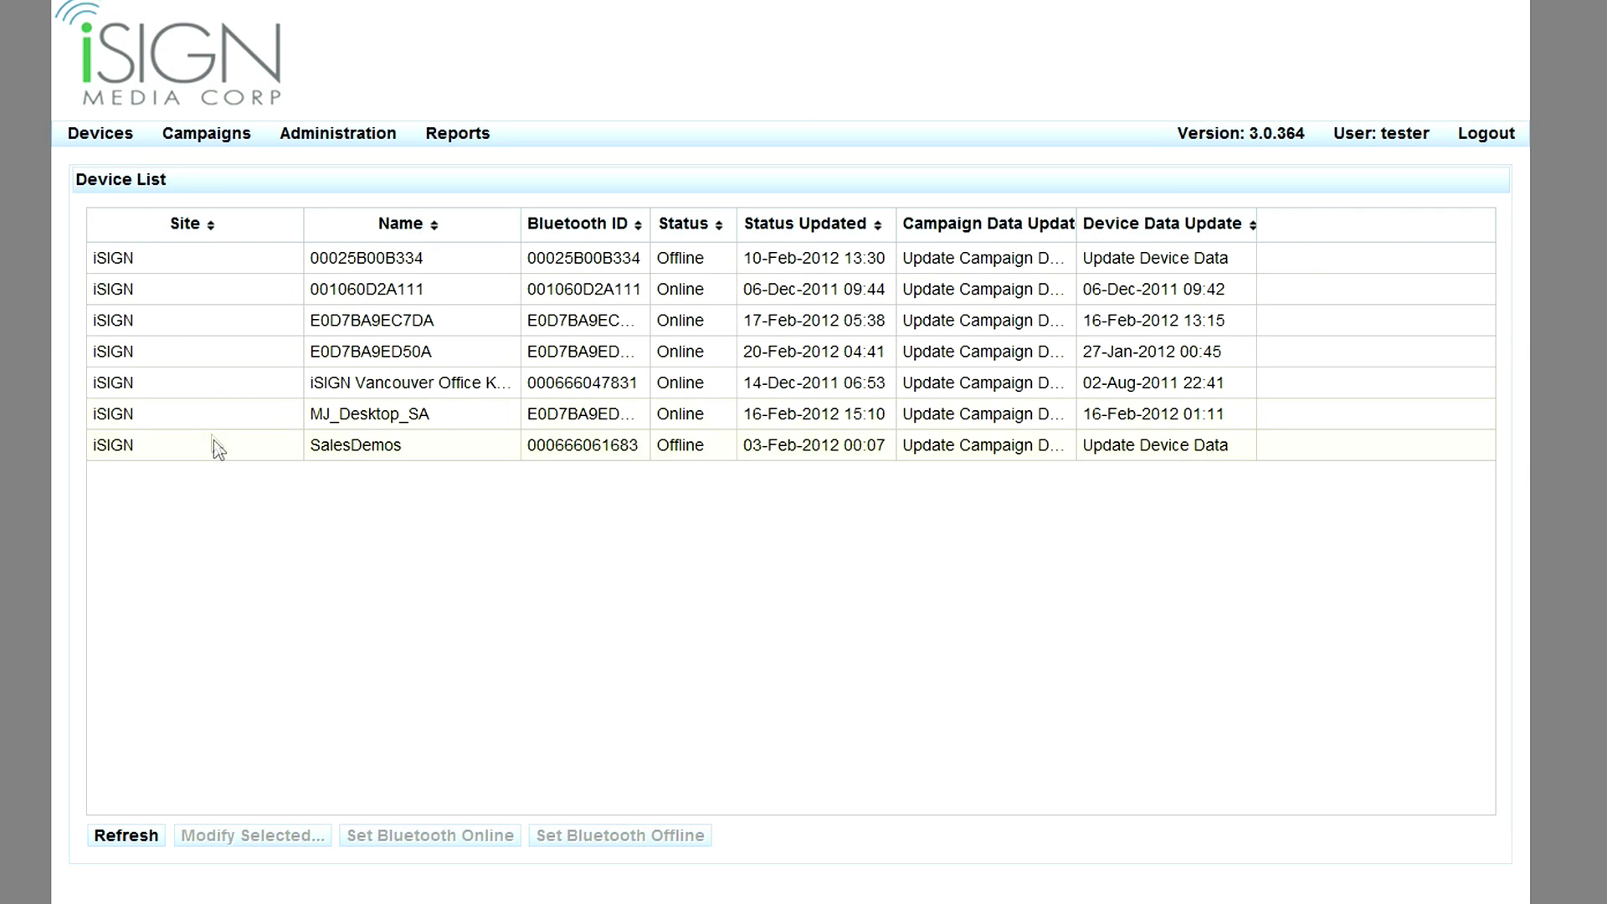
left_click(205, 452)
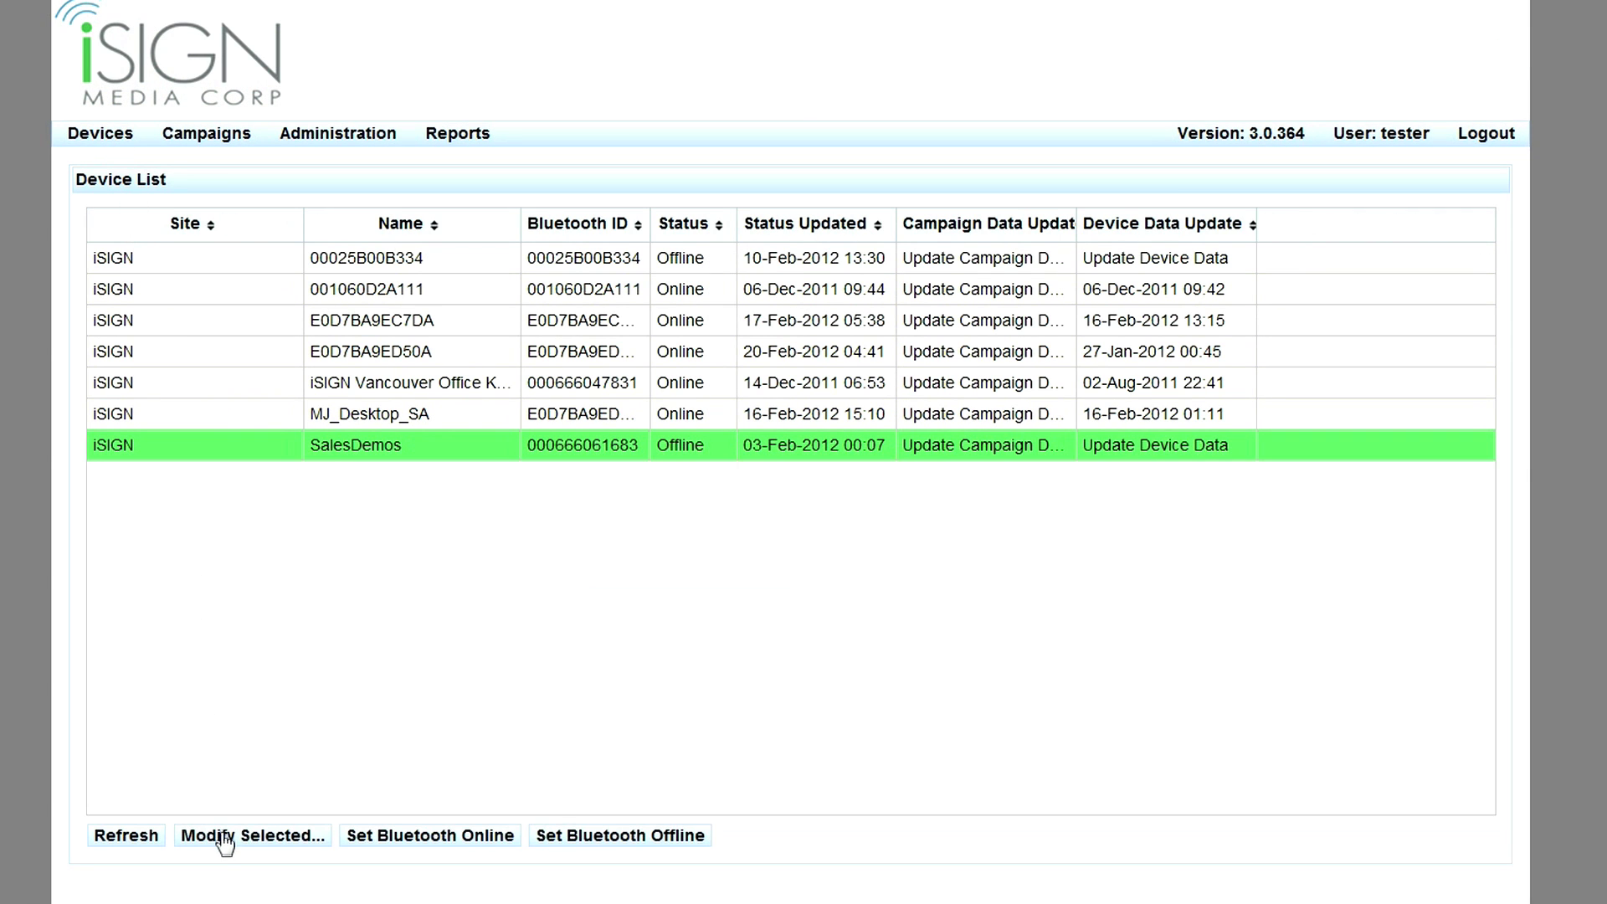
left_click(221, 837)
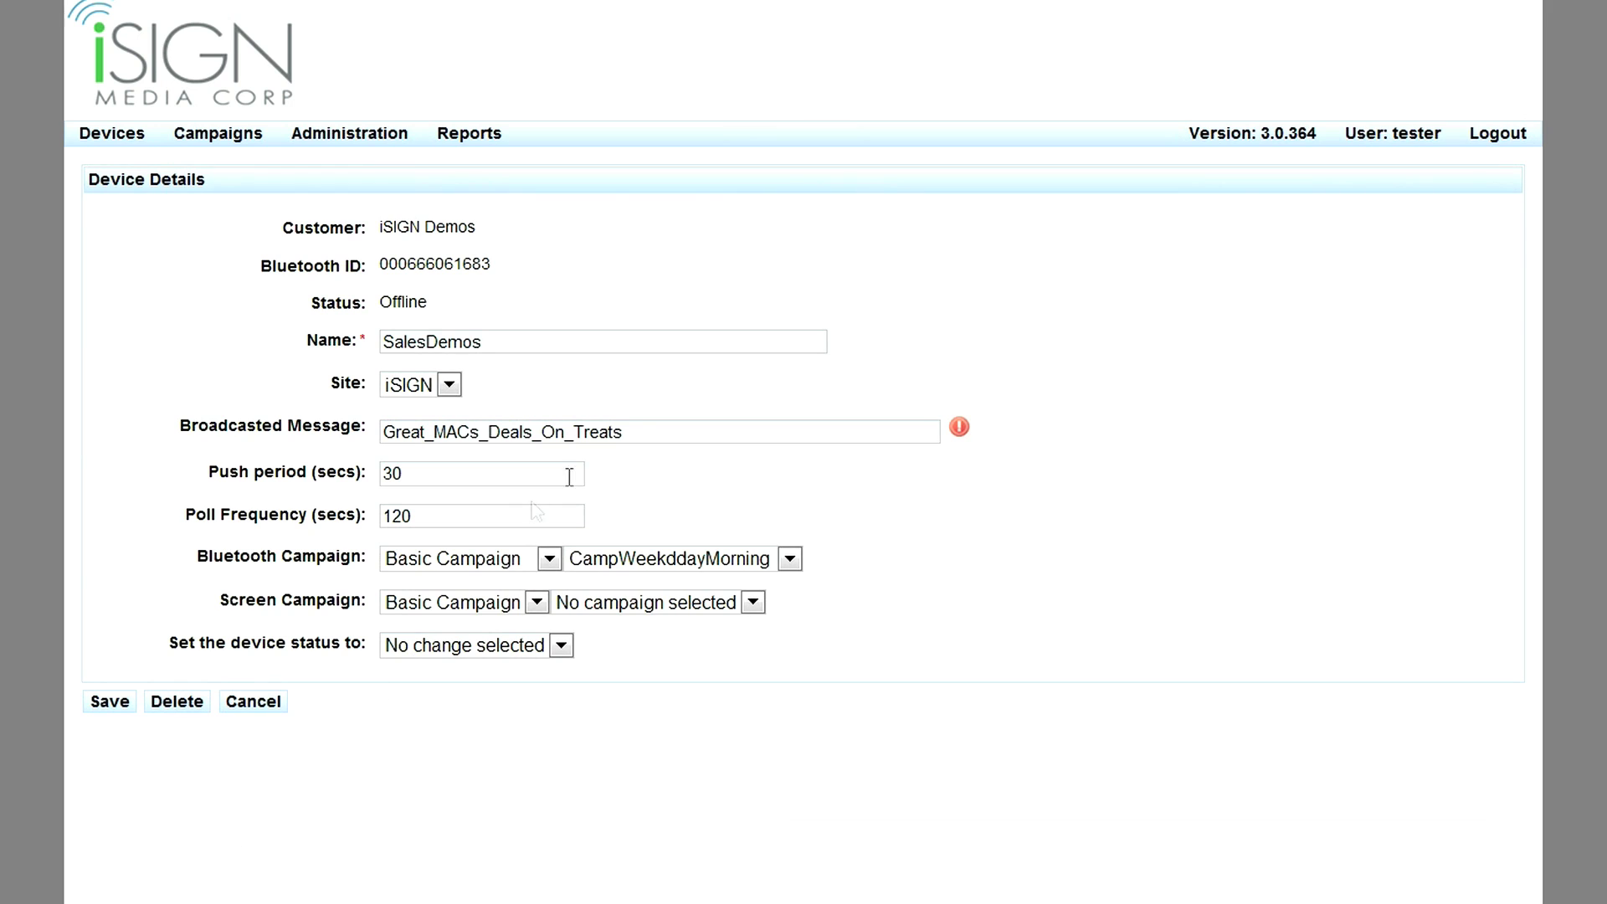
left_click_drag(641, 435, 394, 439)
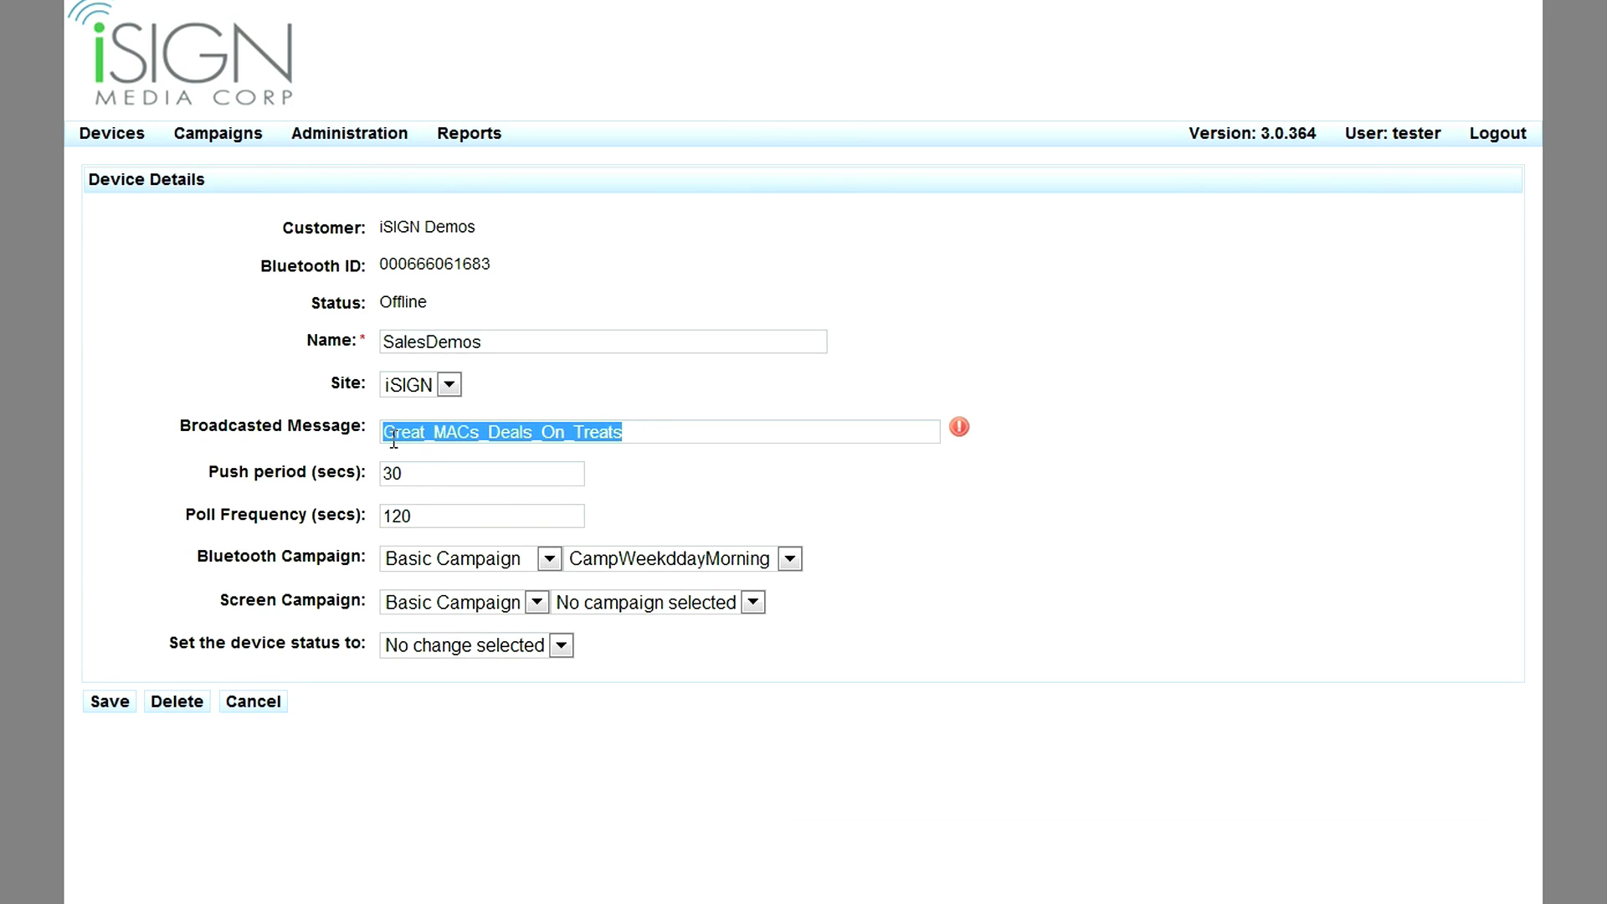
left_click(467, 476)
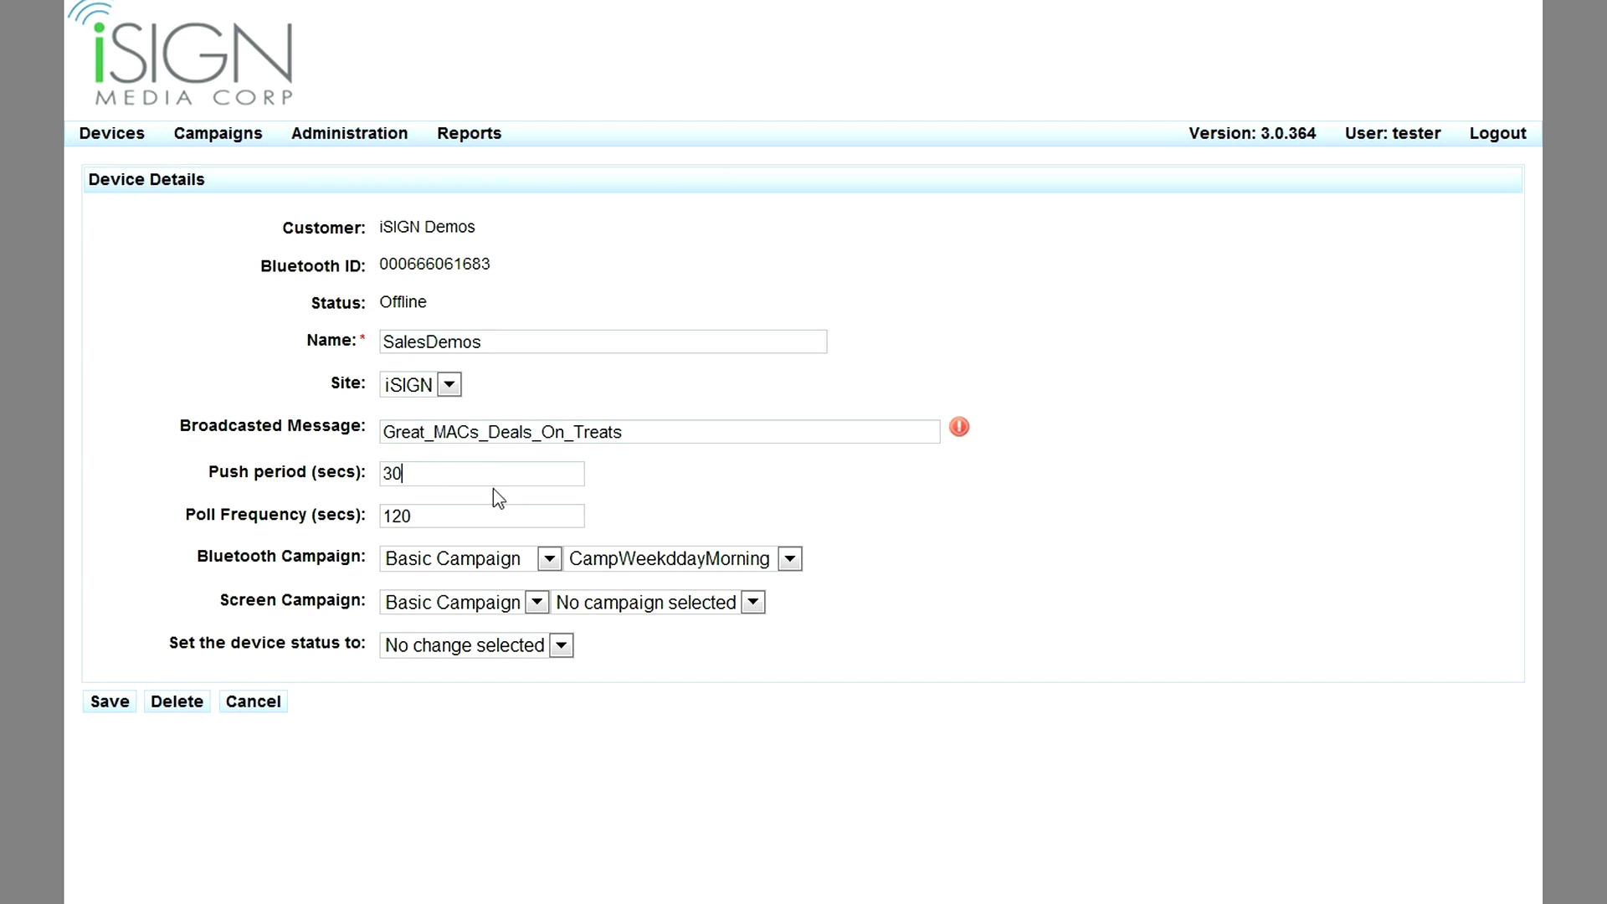
Leave the Bluetooth campaign as CampWeekddayMorning and the status unchanged, discarding the edits.
left_click(590, 564)
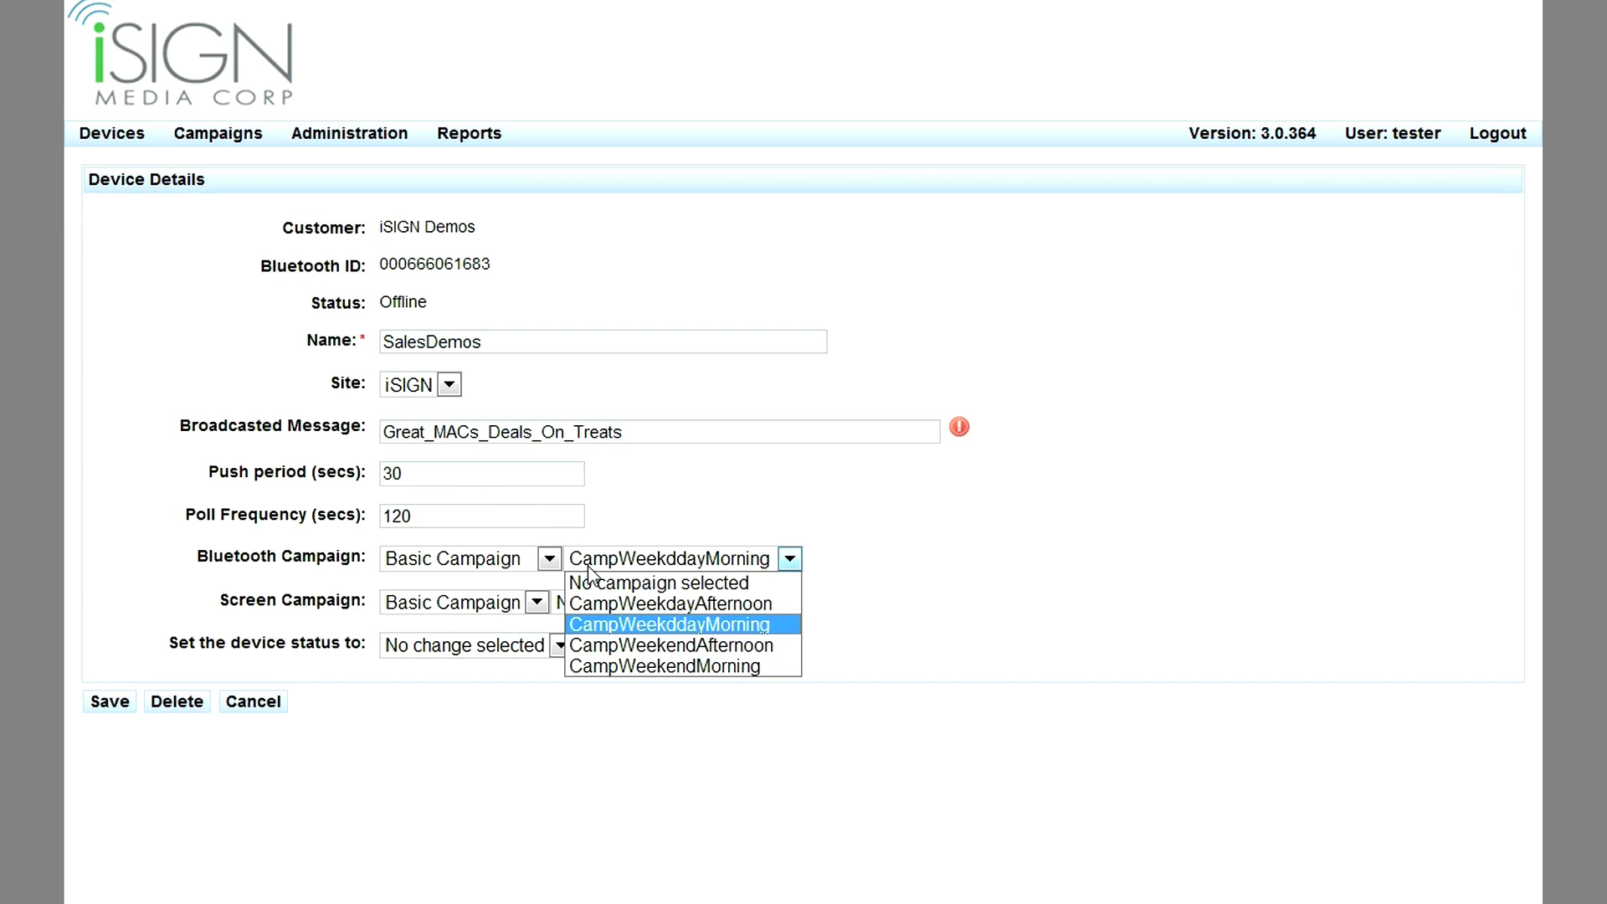
left_click(590, 561)
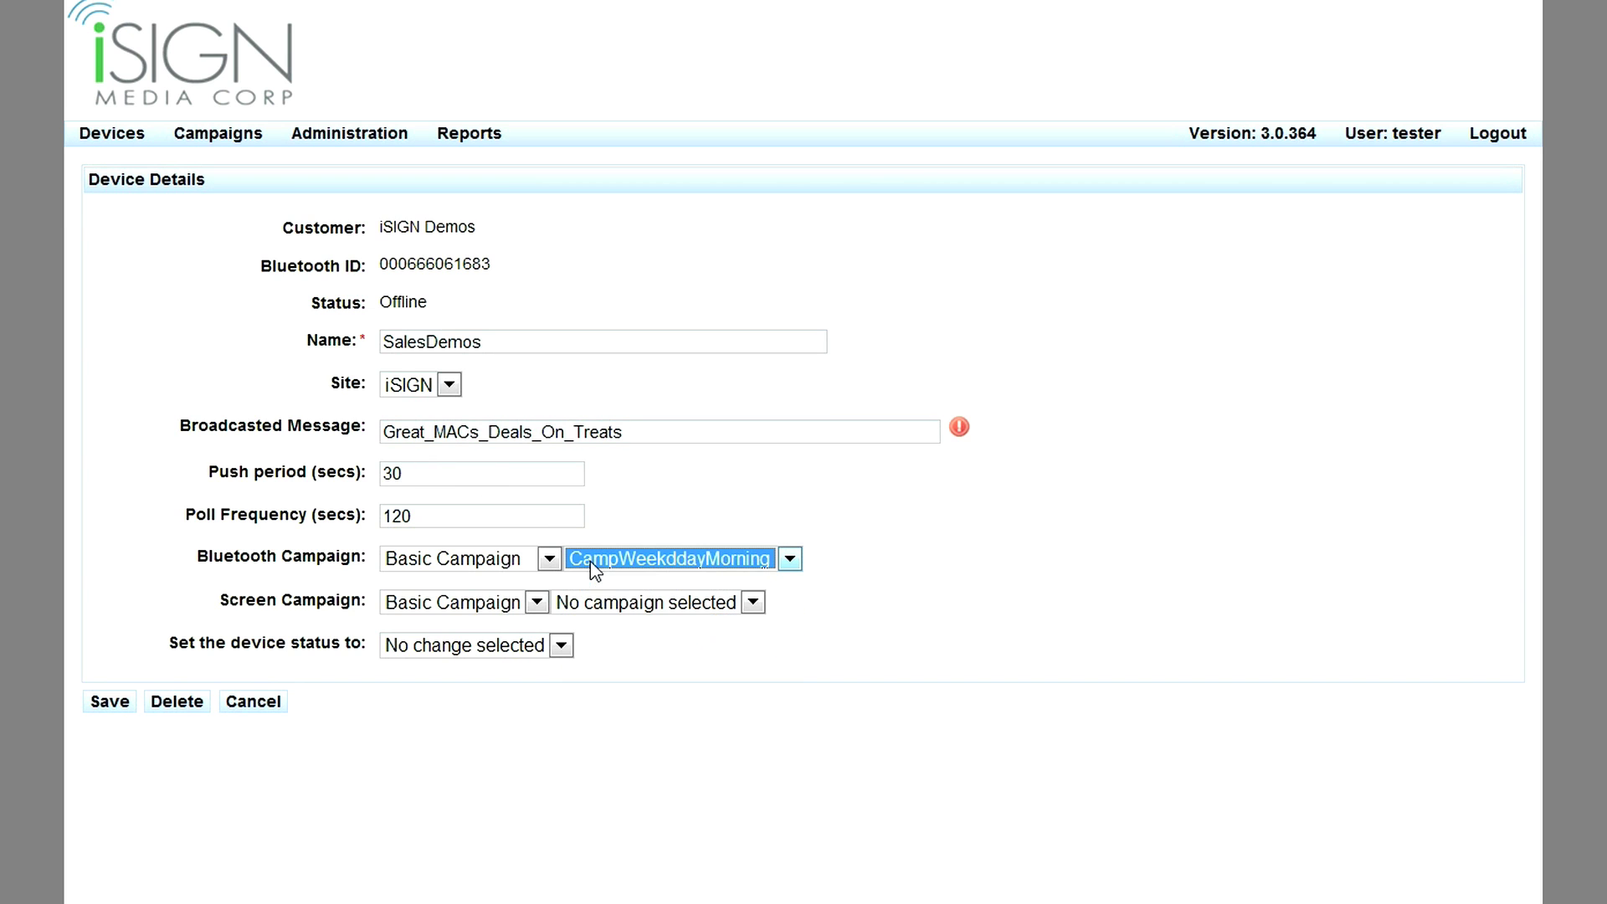
left_click(470, 650)
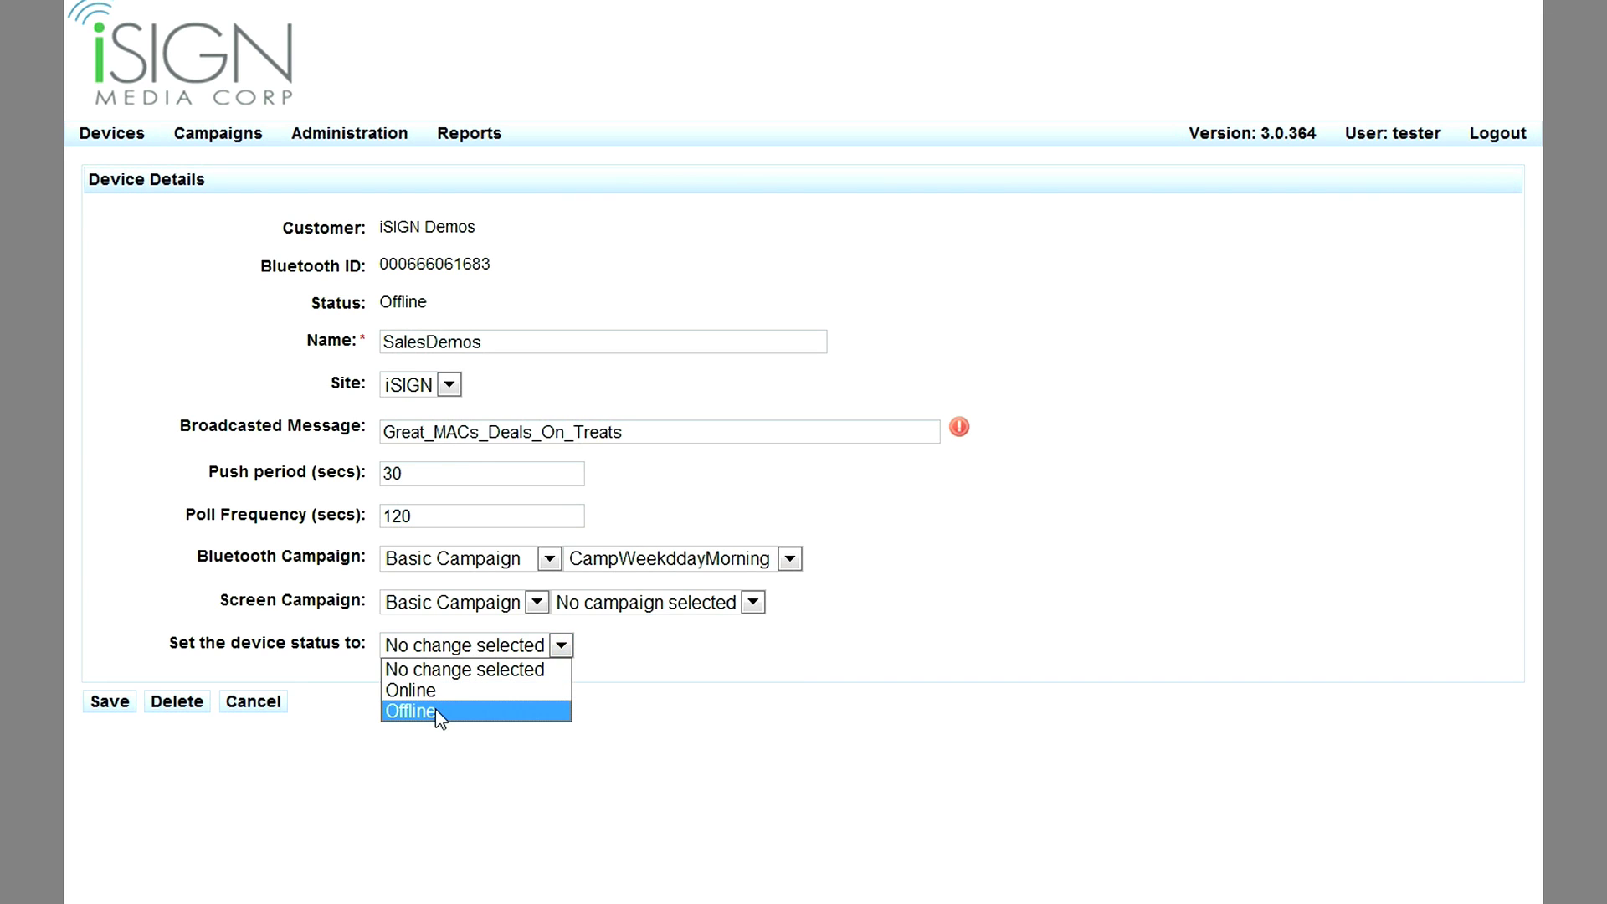
left_click(341, 676)
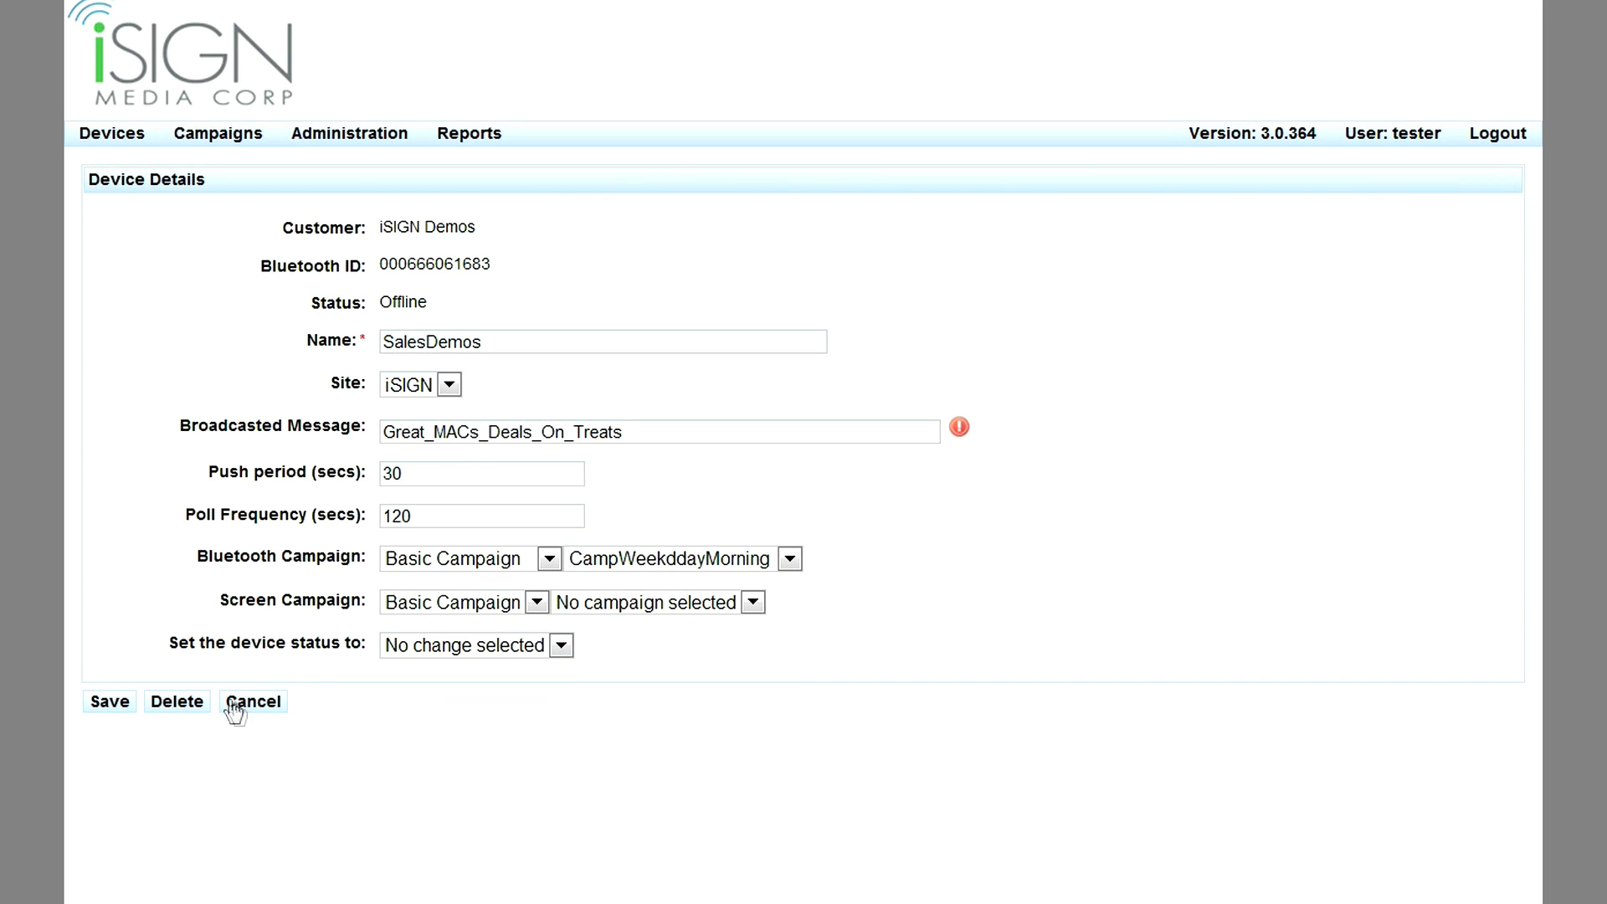
left_click(241, 703)
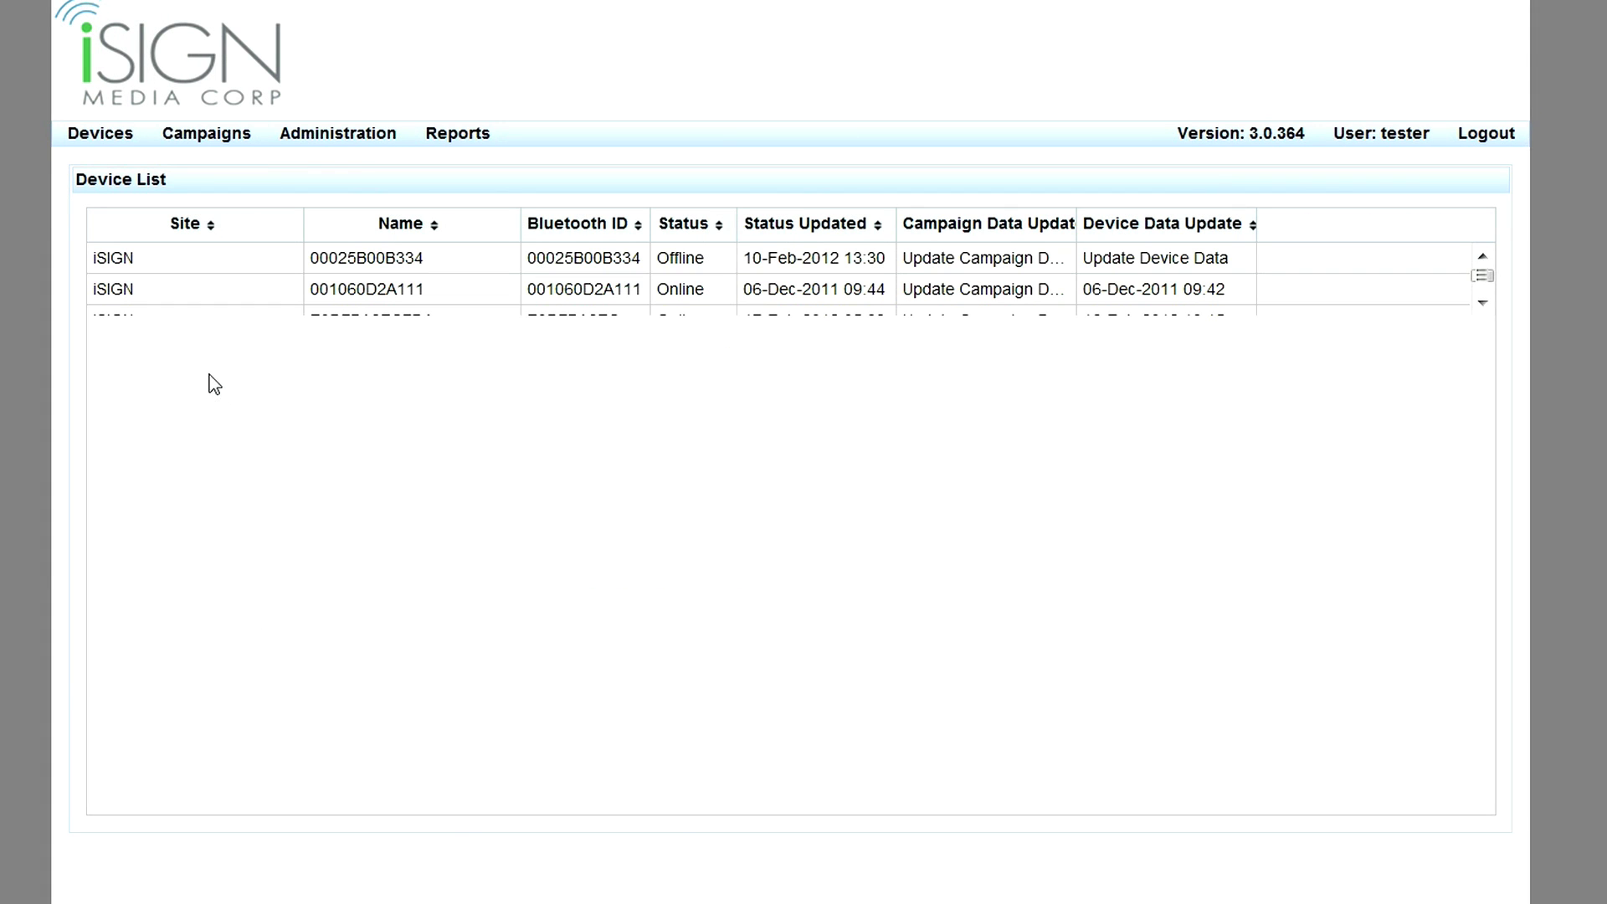
Select iSIGN Vancouver Office and MJ_Desktop_SA in the device list, then only SalesDemos.
left_click(201, 396)
left_click(197, 418, "ctrl")
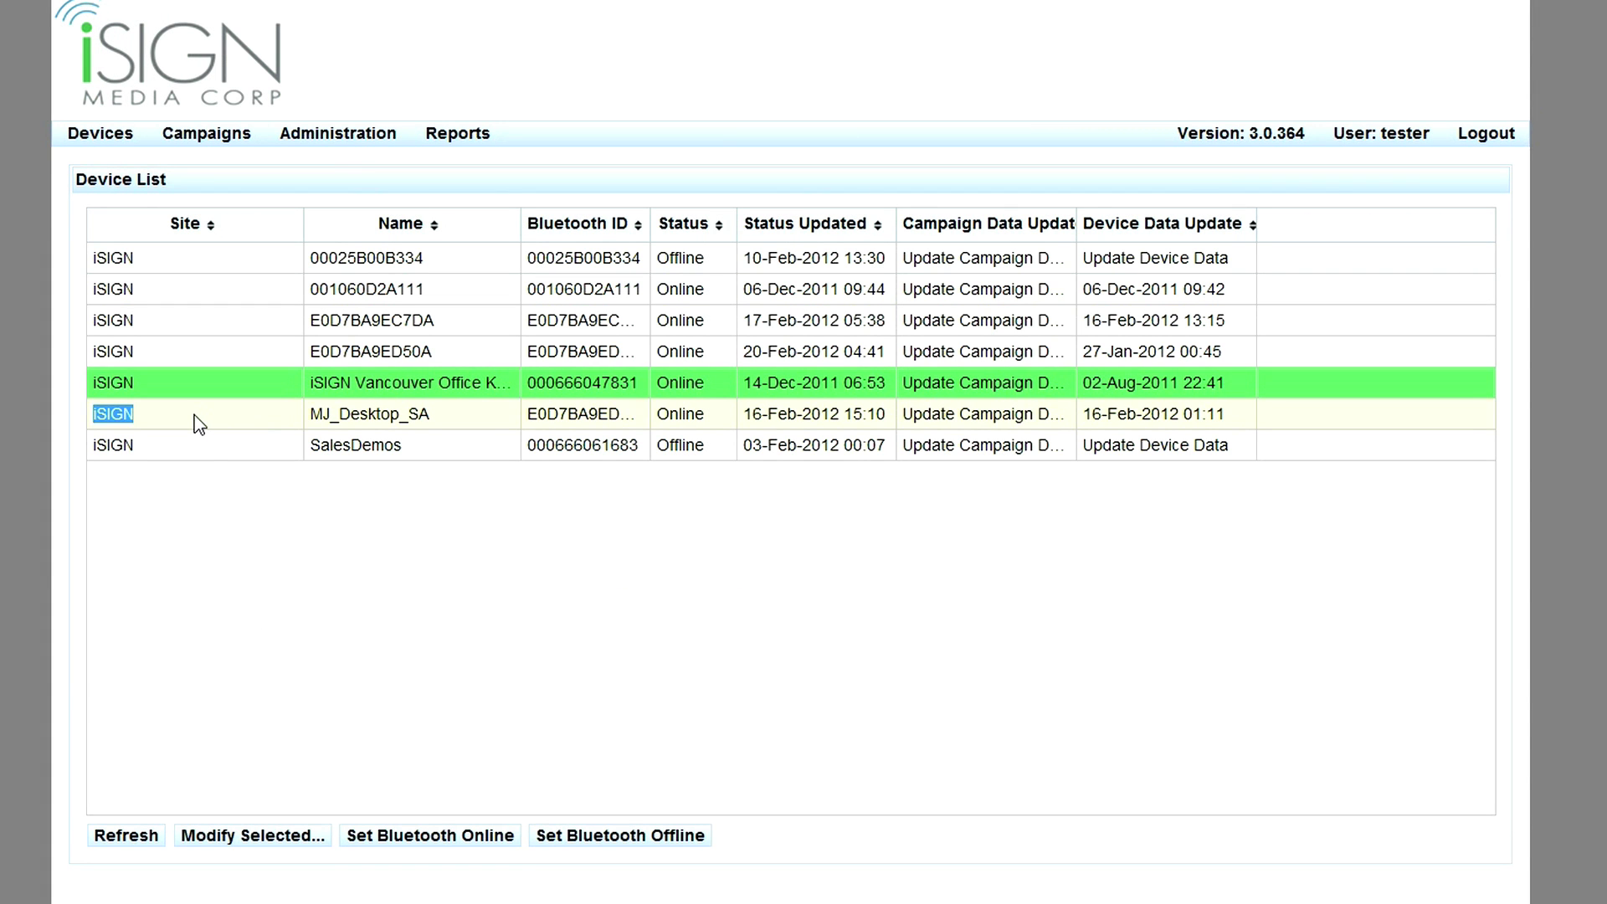
left_click(226, 454)
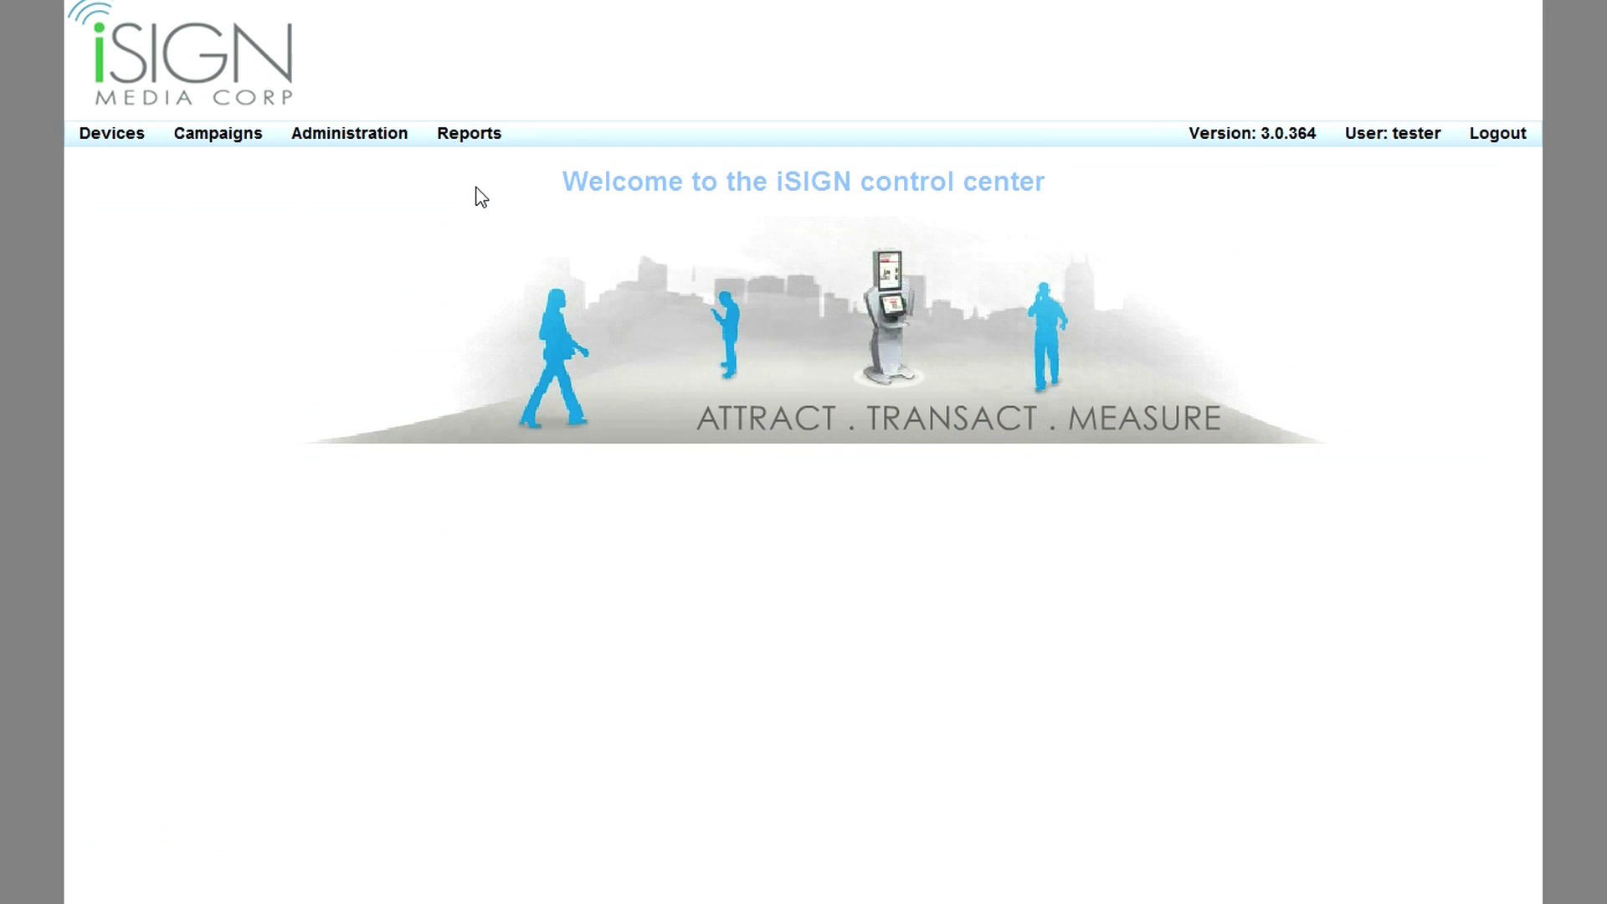
Preview the Transaction Summary Report for SalesDemos with a Month time frame and scroll through it.
left_click(485, 141)
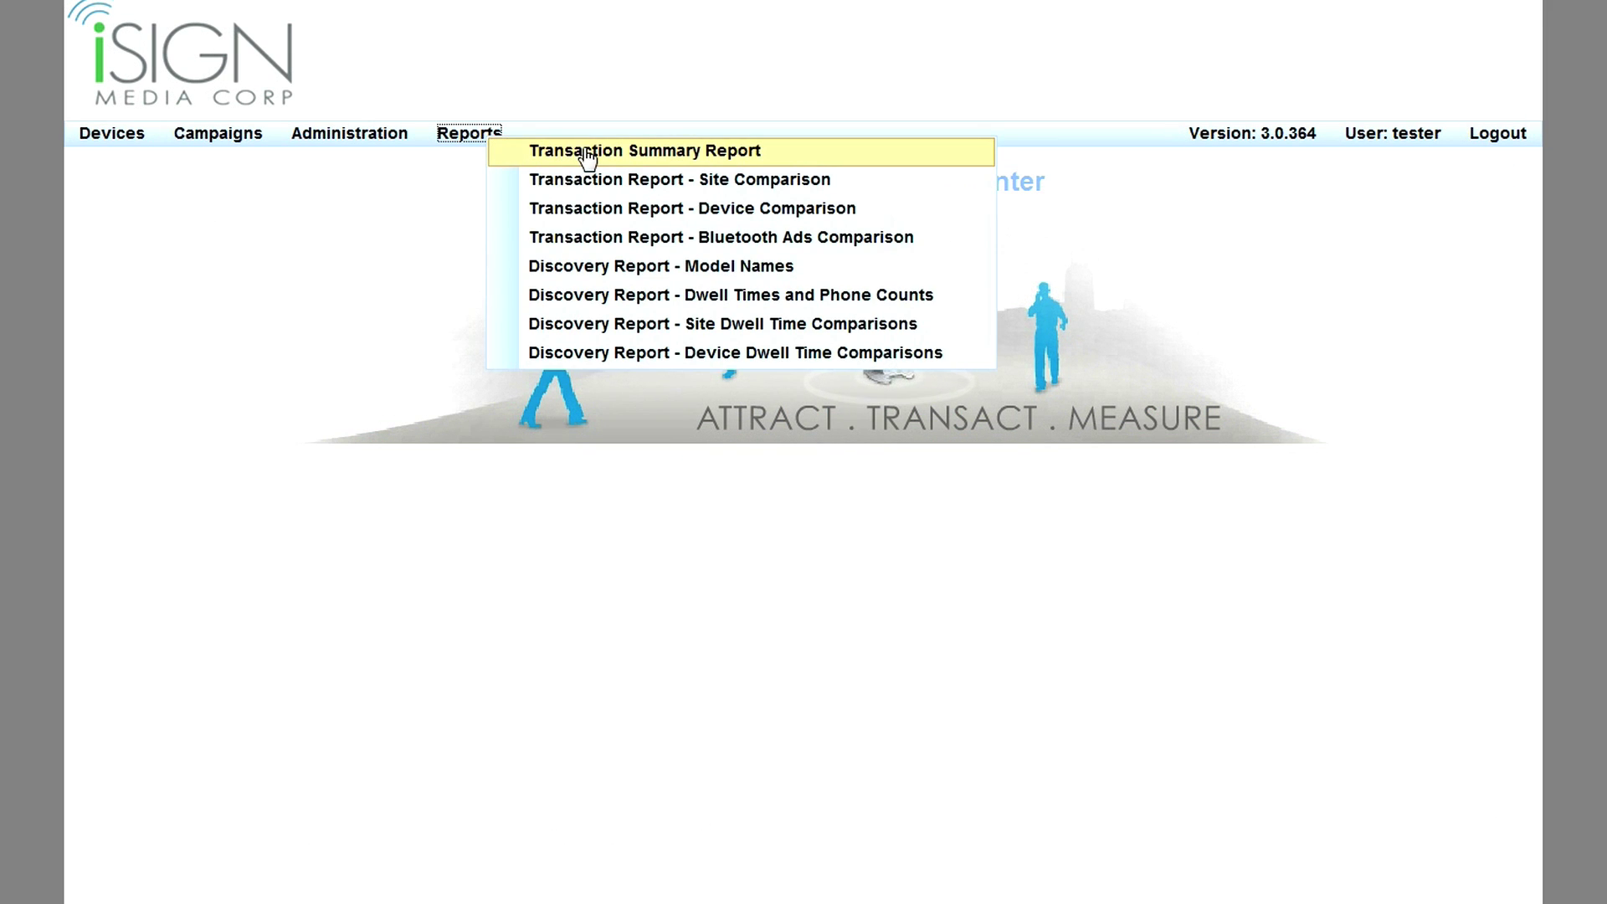
left_click(588, 156)
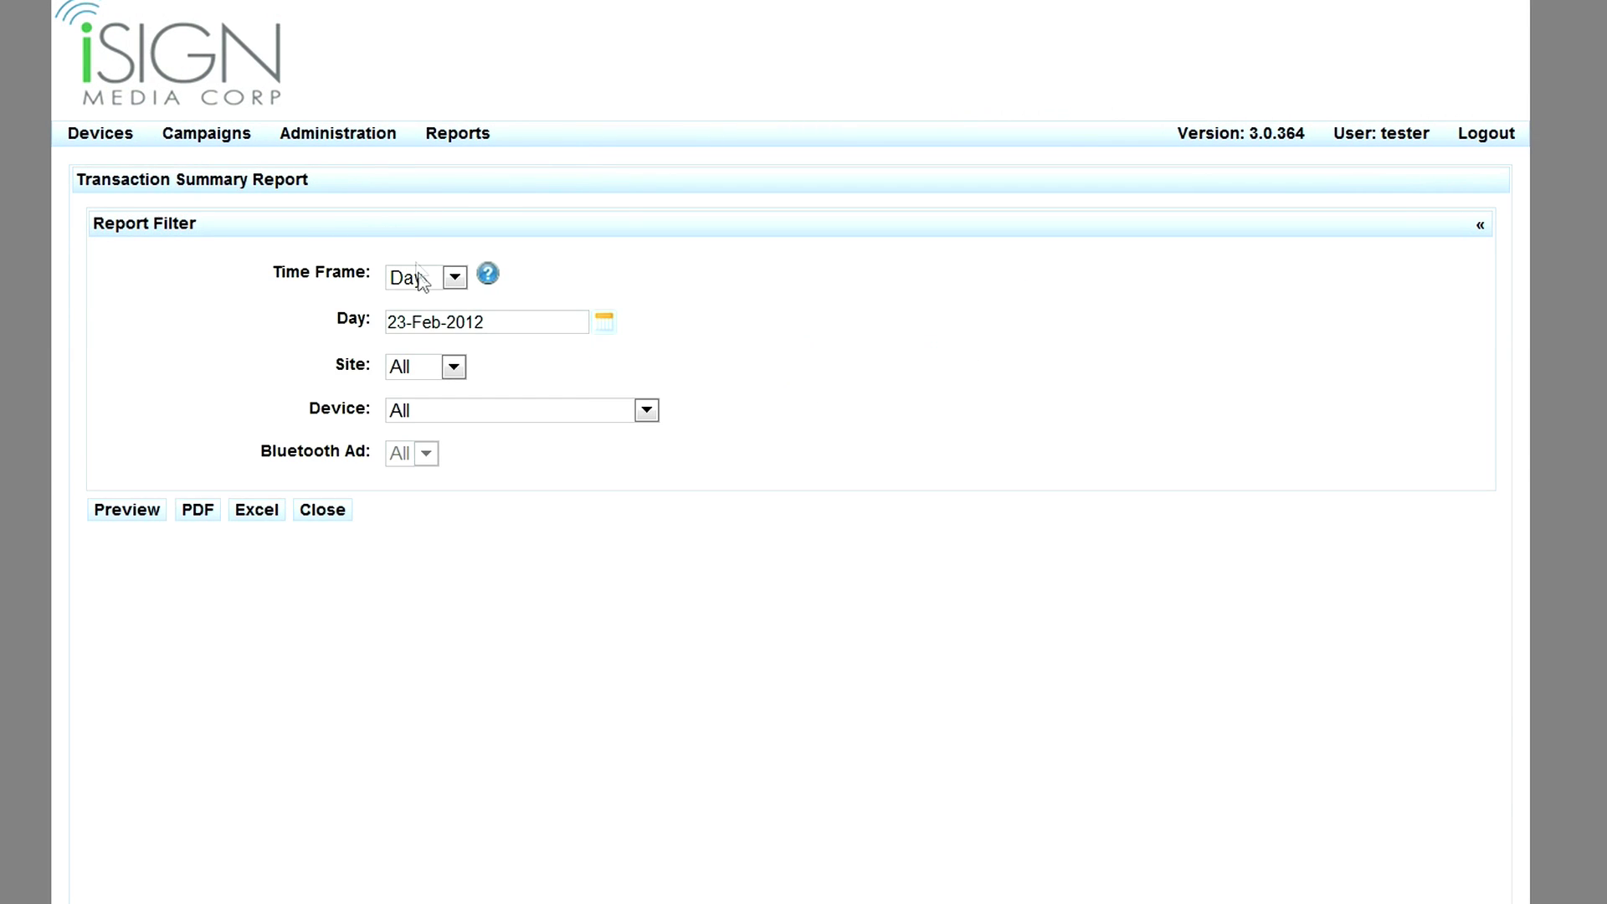
left_click(421, 281)
left_click(432, 343)
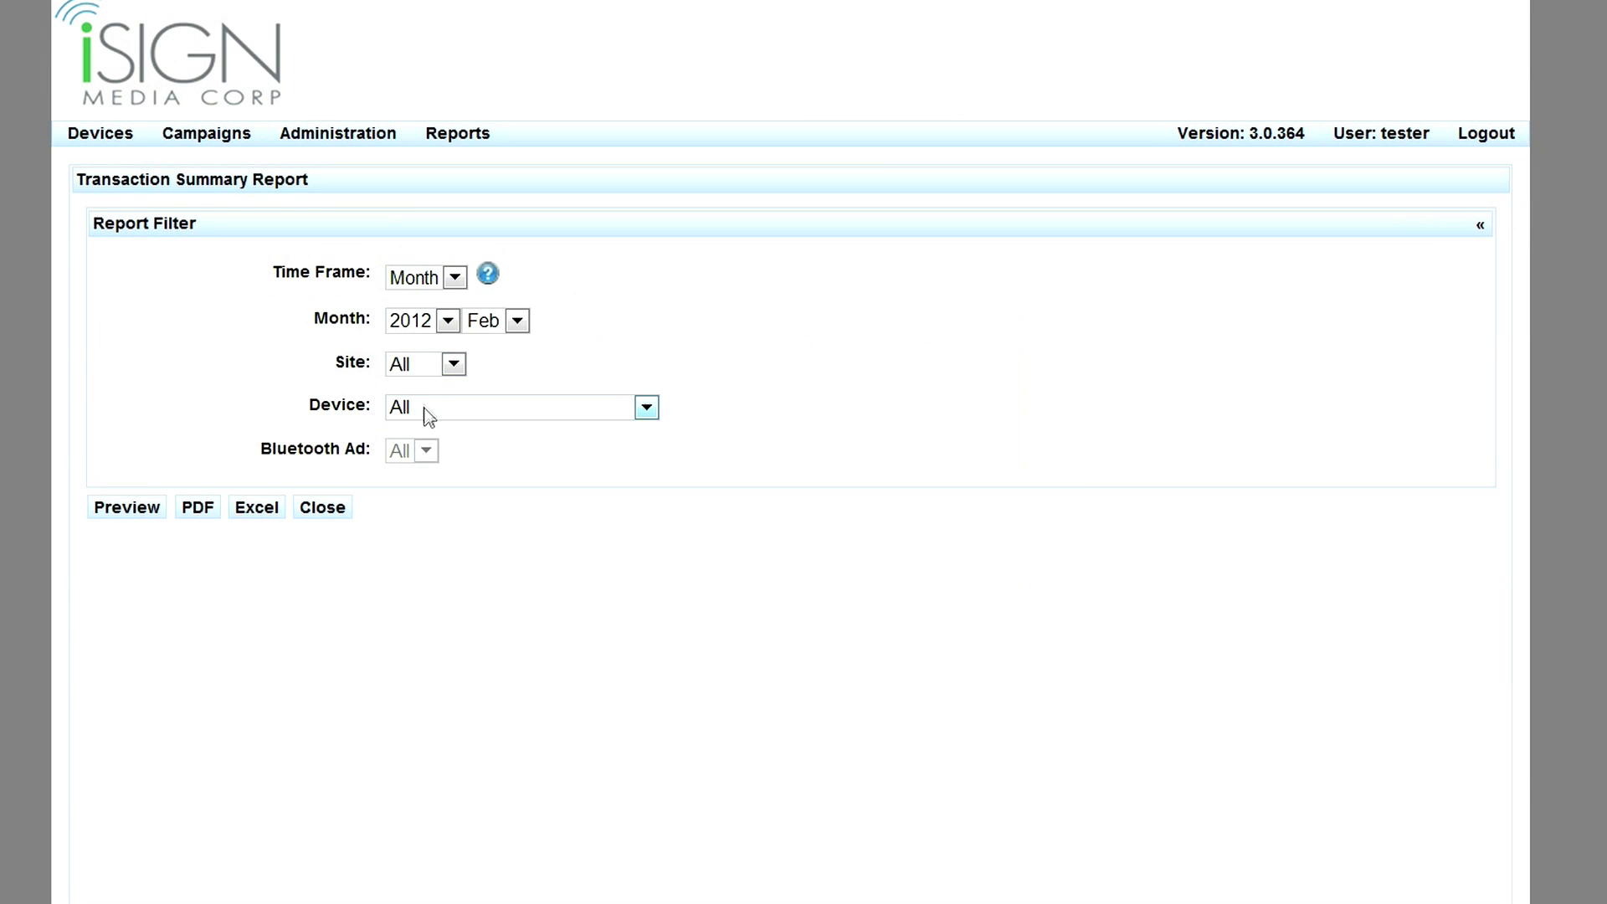
left_click(429, 411)
left_click(444, 492)
left_click(134, 511)
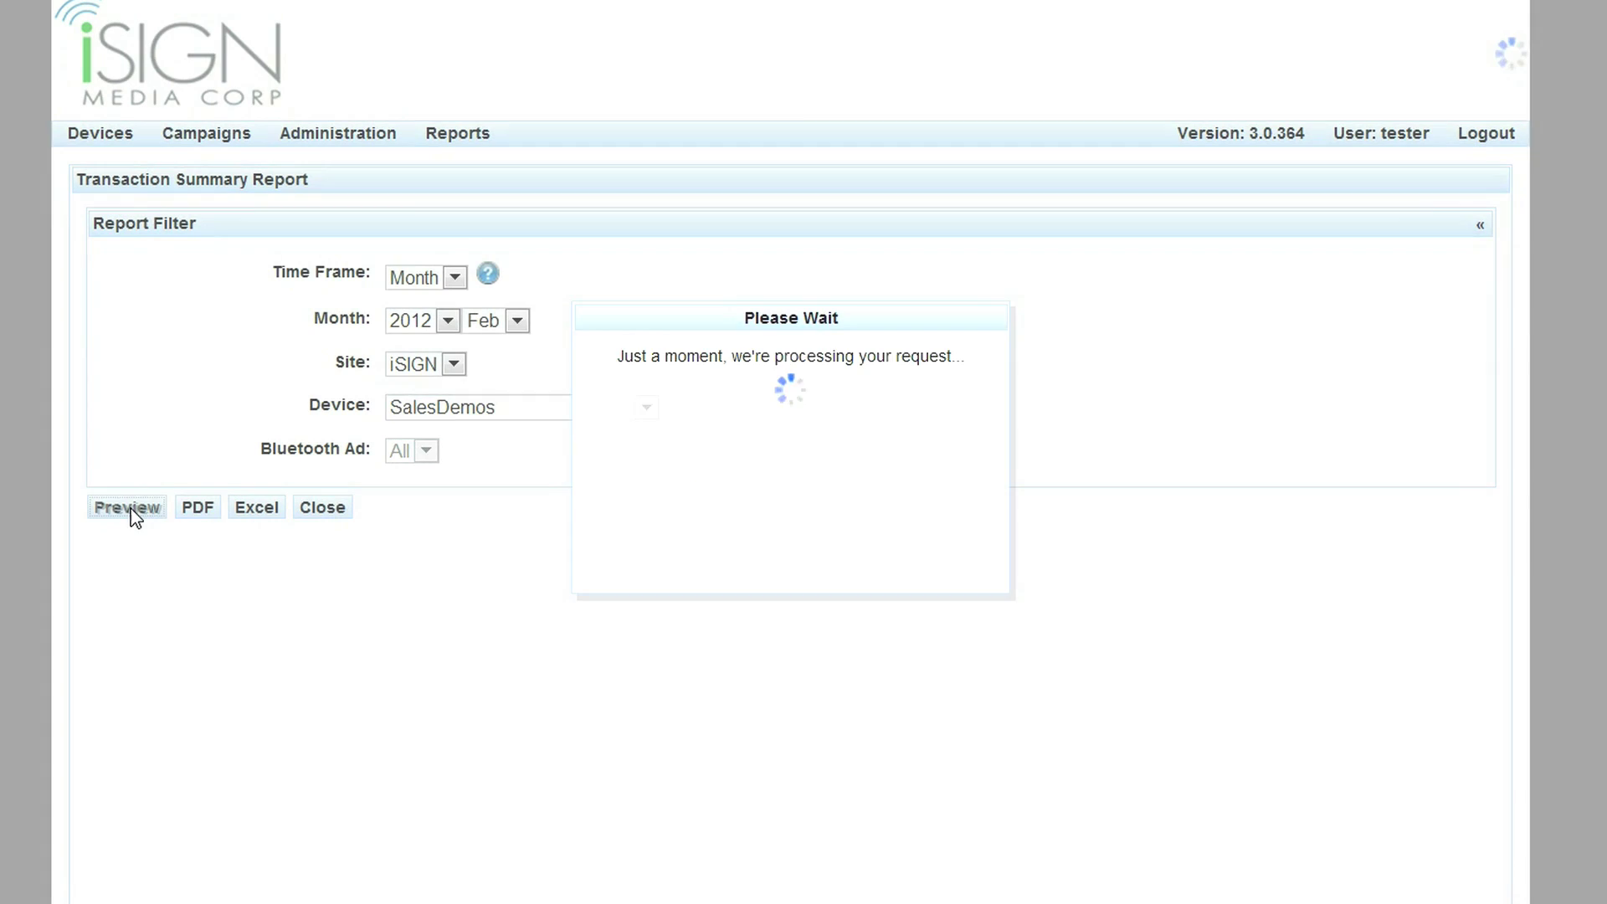
scroll(444, 602, "down", 5)
scroll(450, 603, "down", 2)
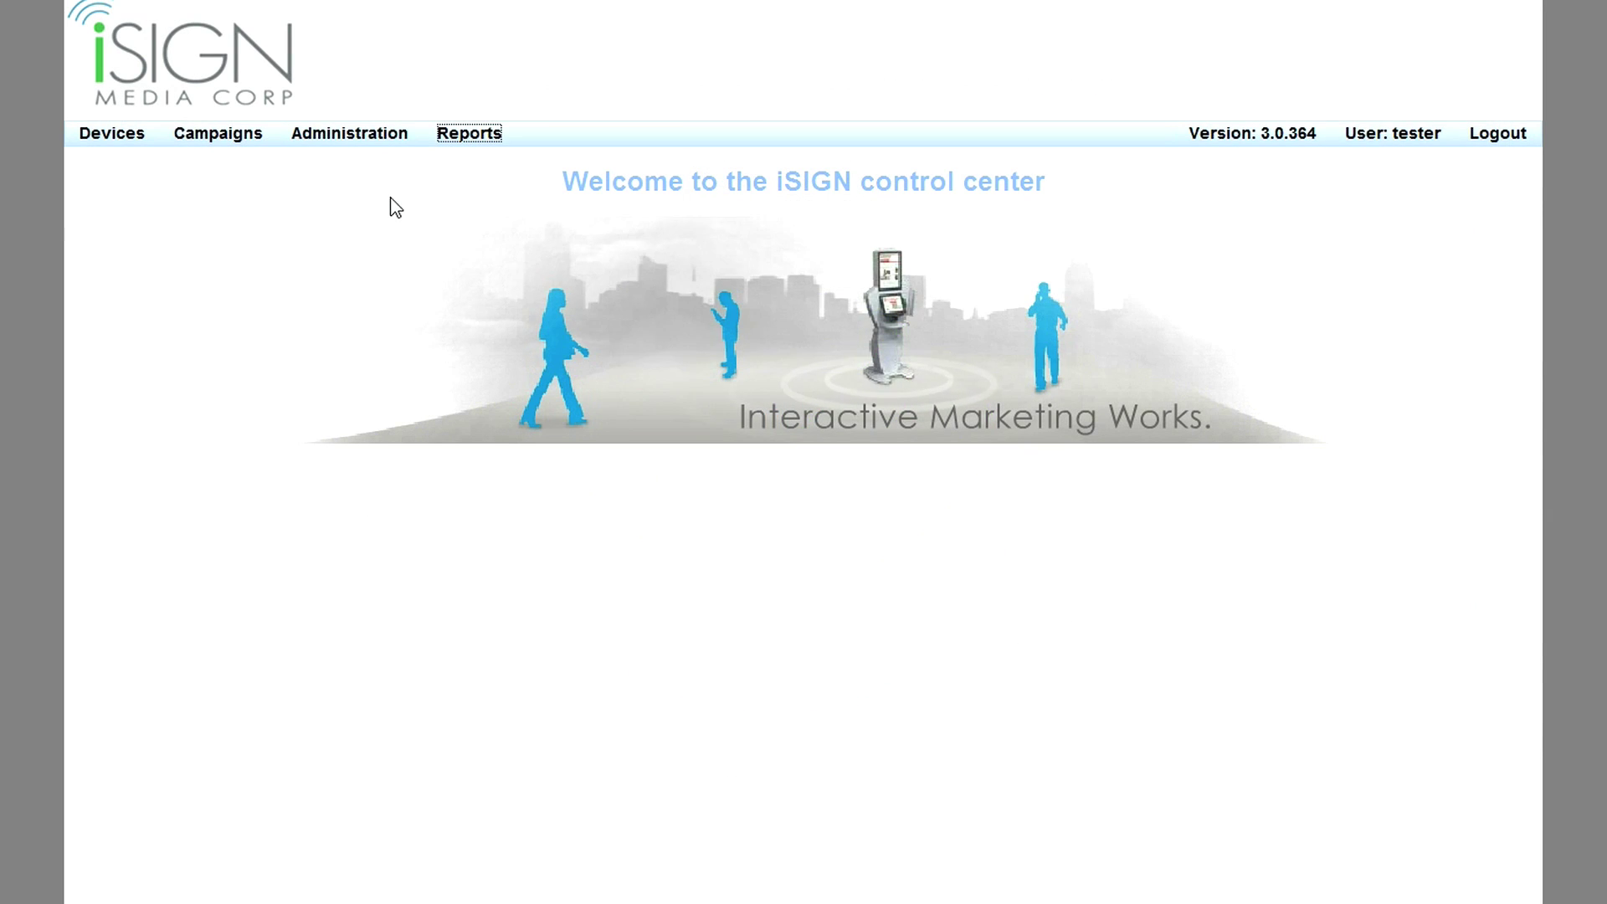
Preview the Discovery Report - Model Names for SalesDemos with a Month time frame.
left_click(484, 134)
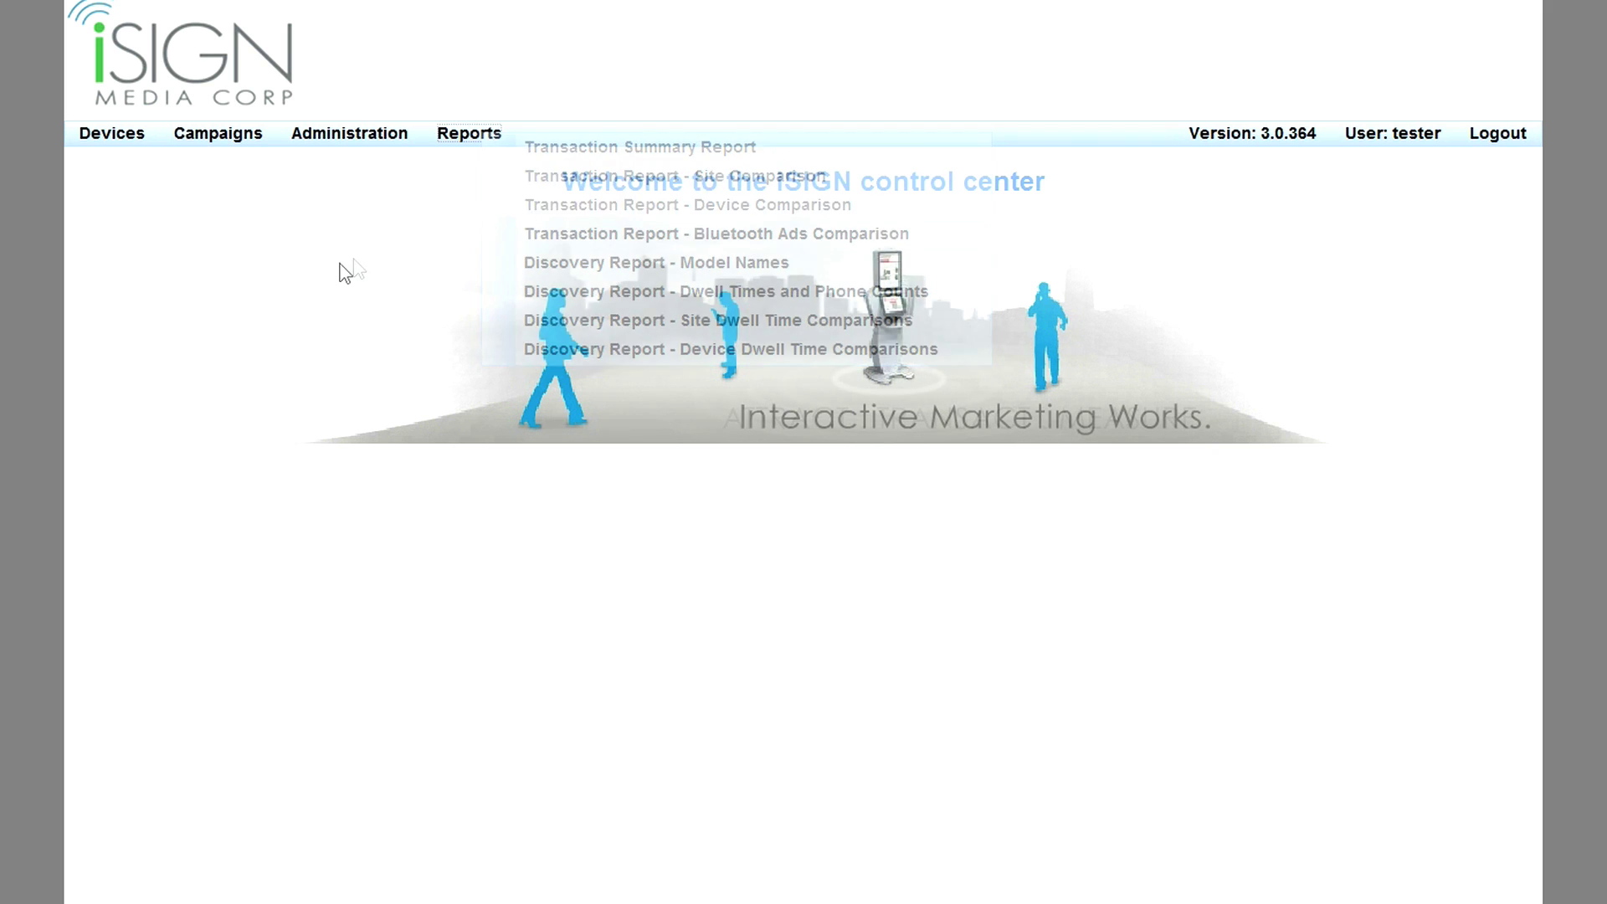
left_click(490, 135)
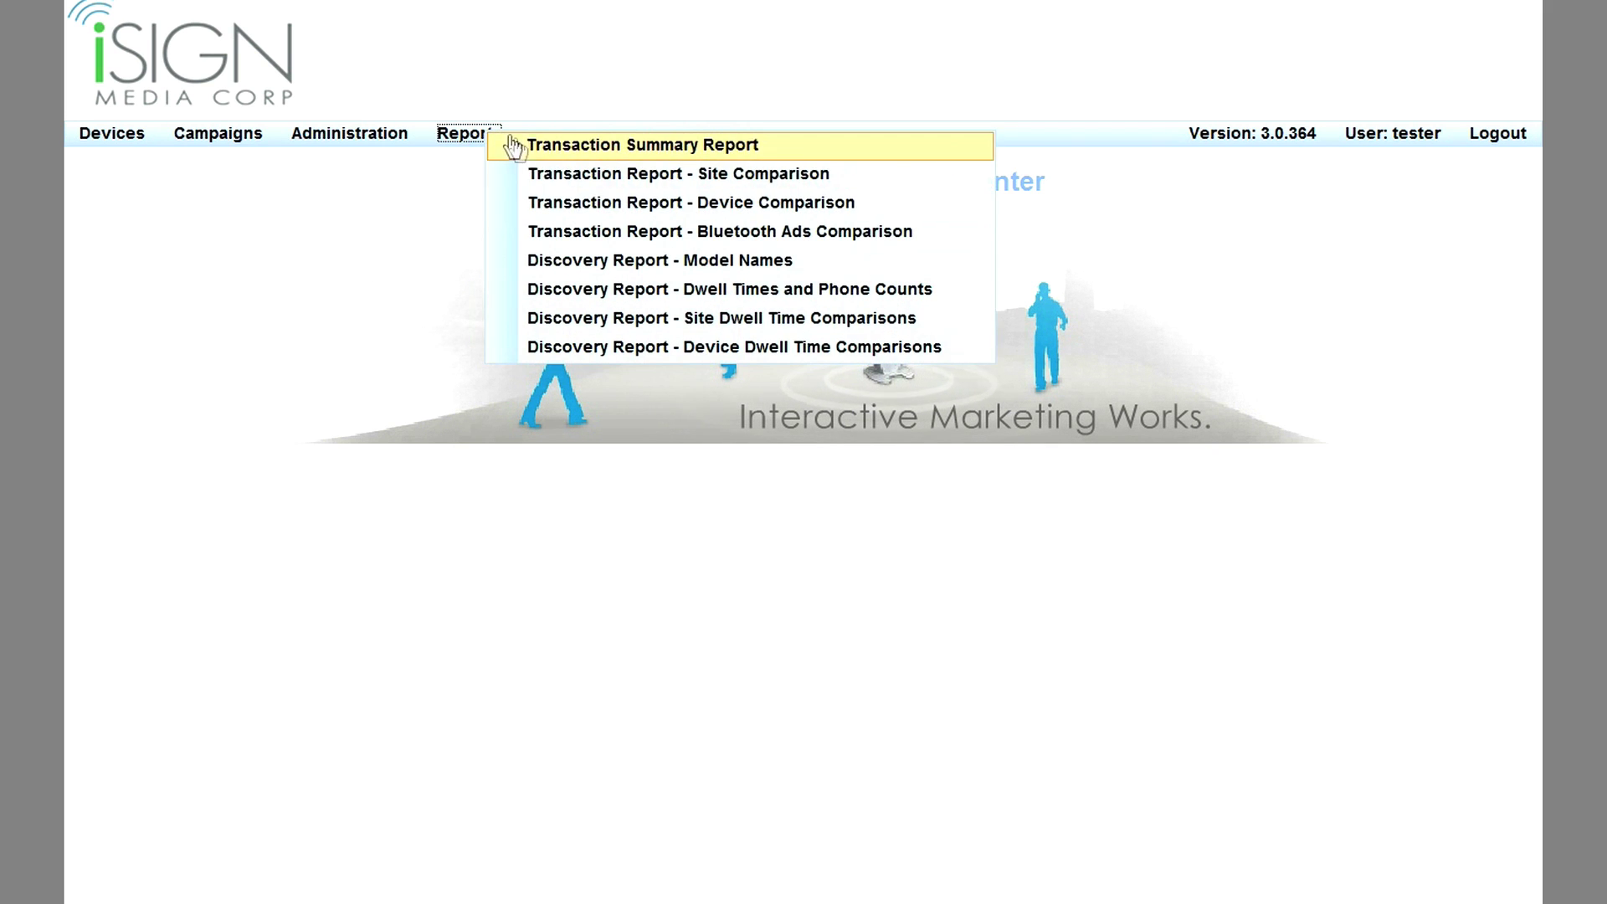
left_click(626, 268)
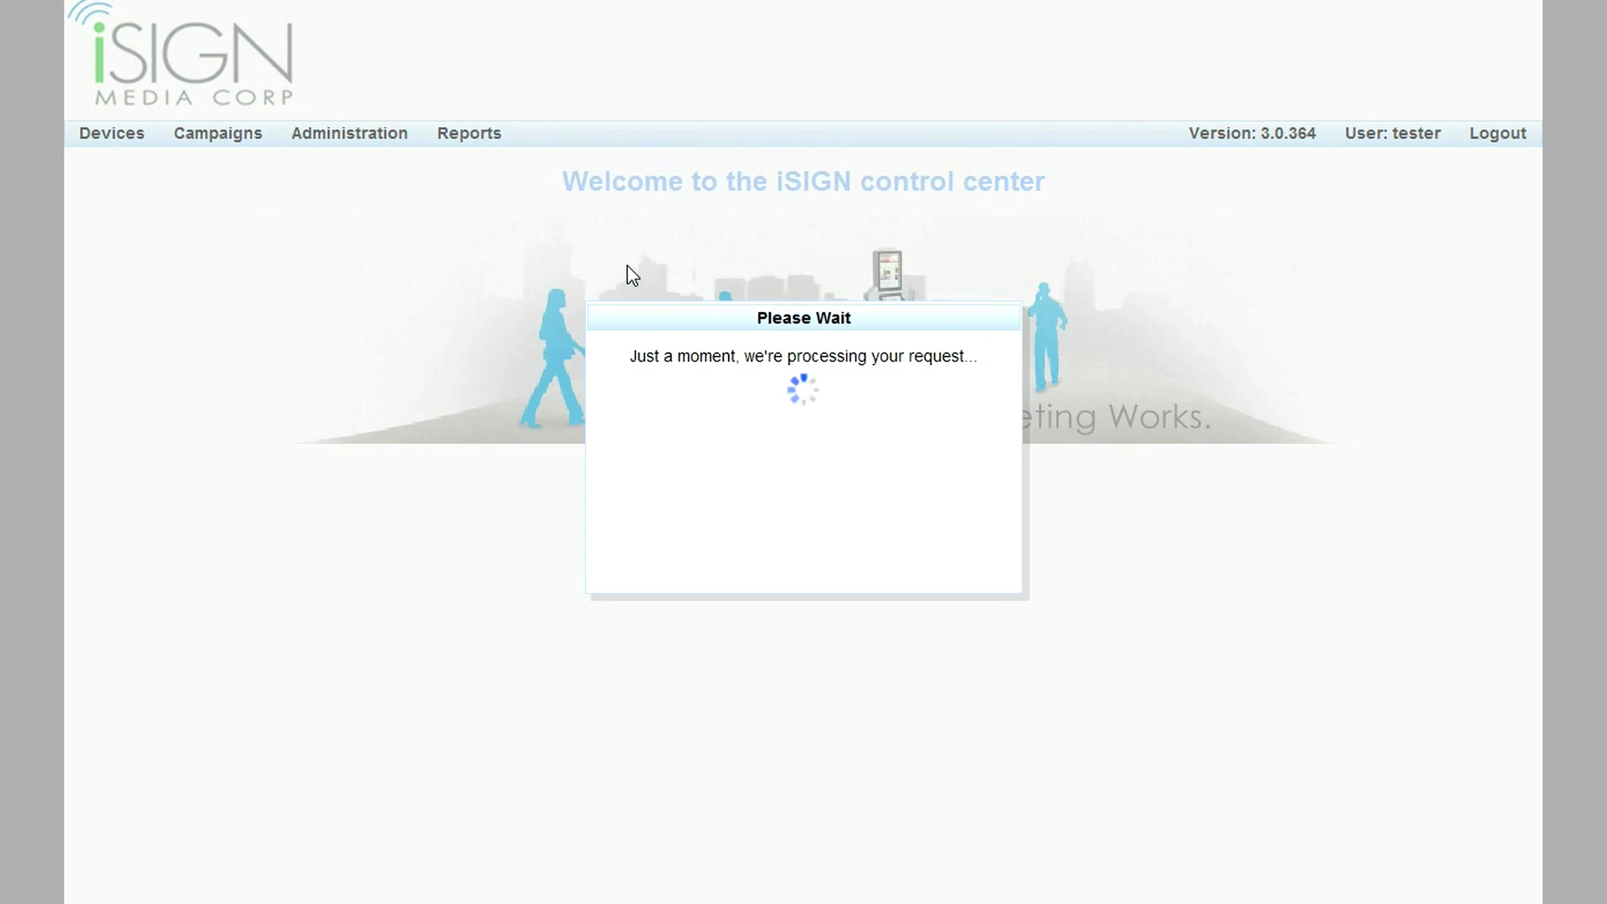
left_click(454, 278)
left_click(438, 344)
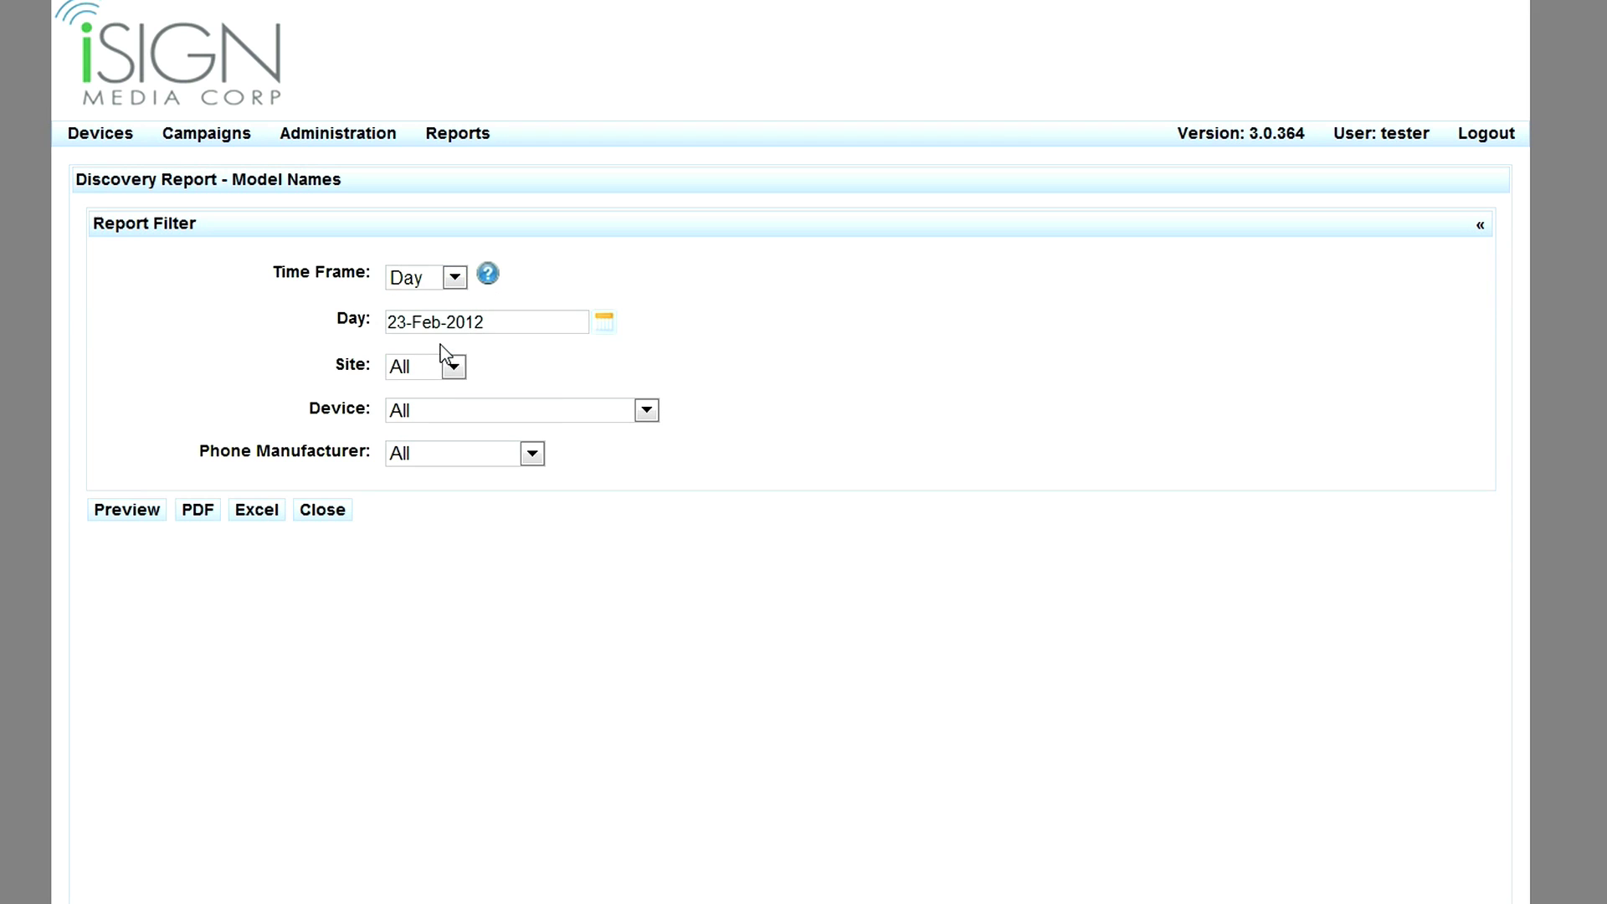
left_click(423, 409)
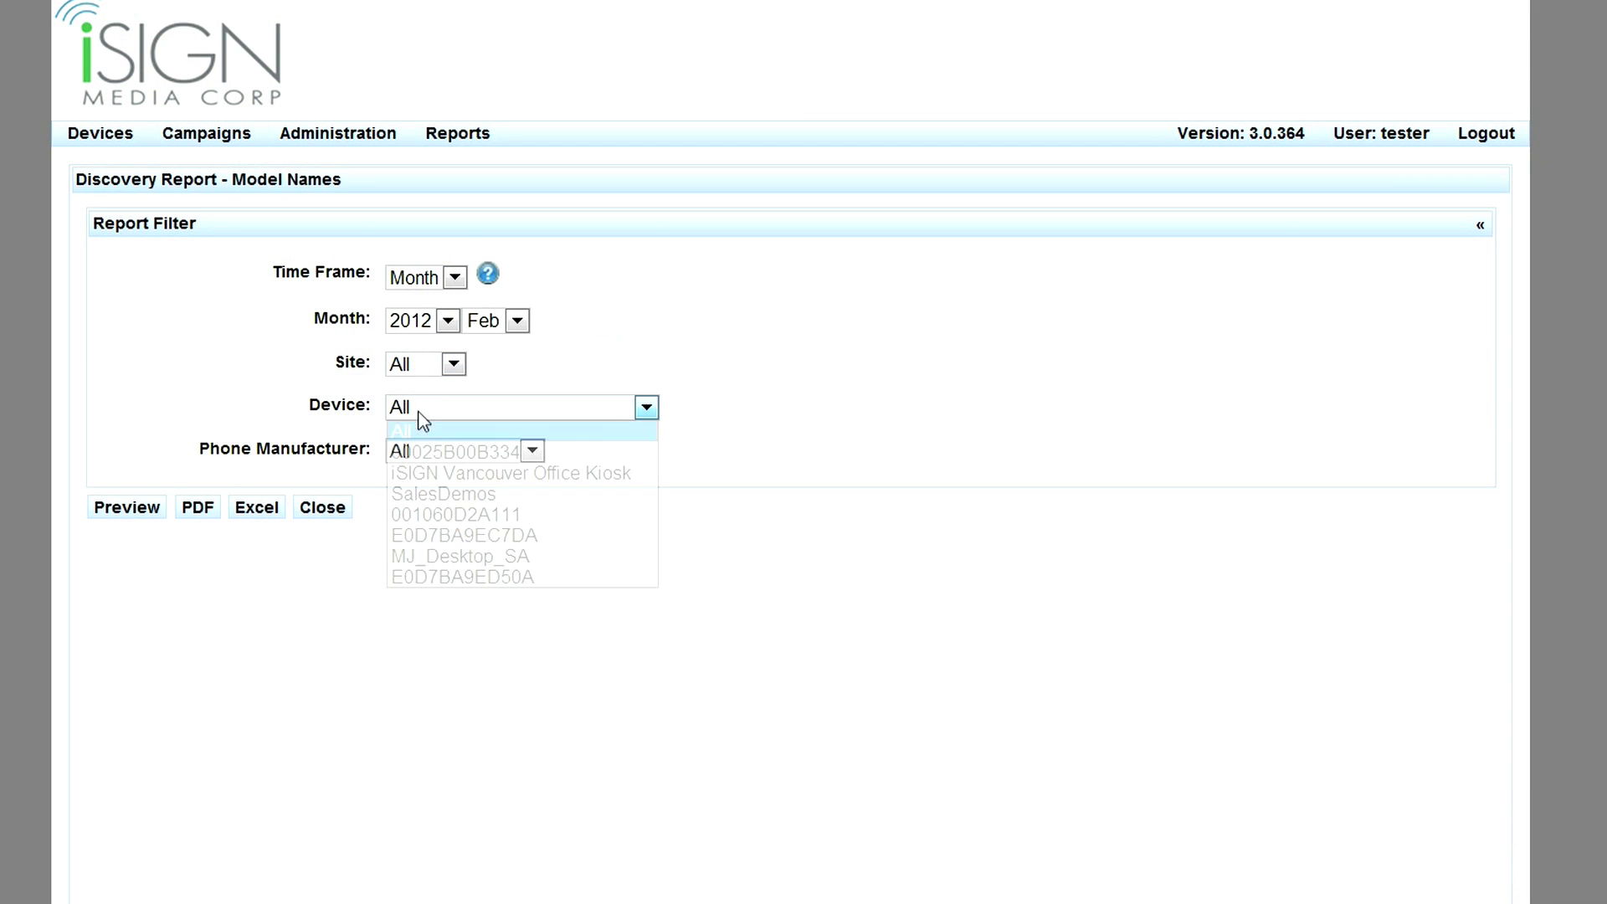
left_click(393, 492)
left_click(137, 509)
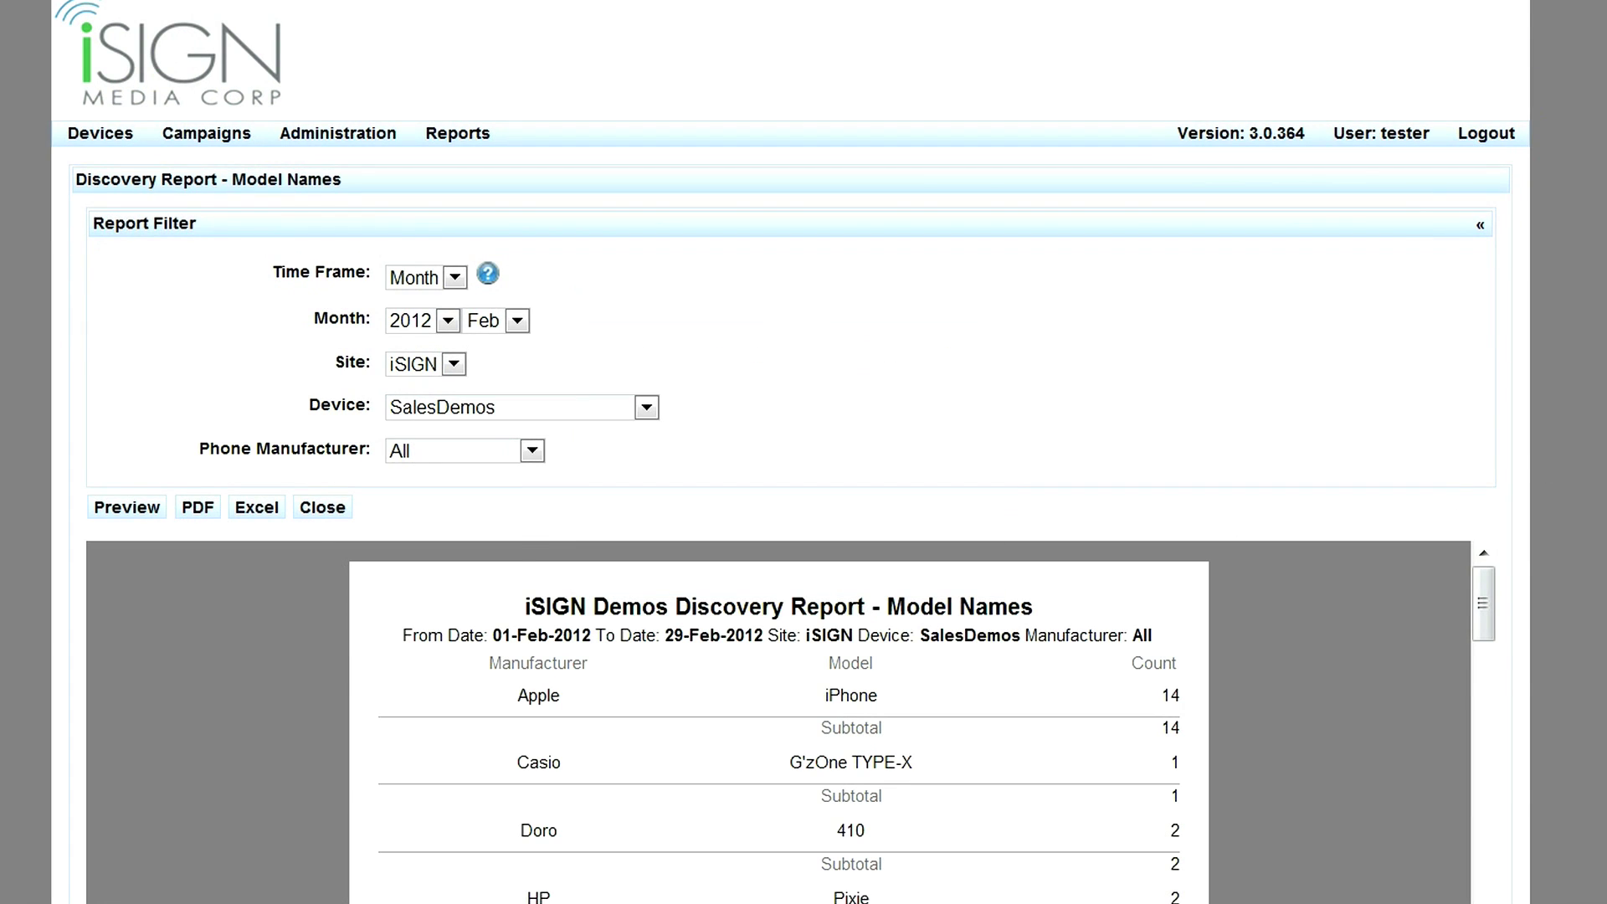
Scroll to the end of the report and highlight the 17235 grand total.
scroll(186, 517, "down", 1)
scroll(791, 502, "down", 5)
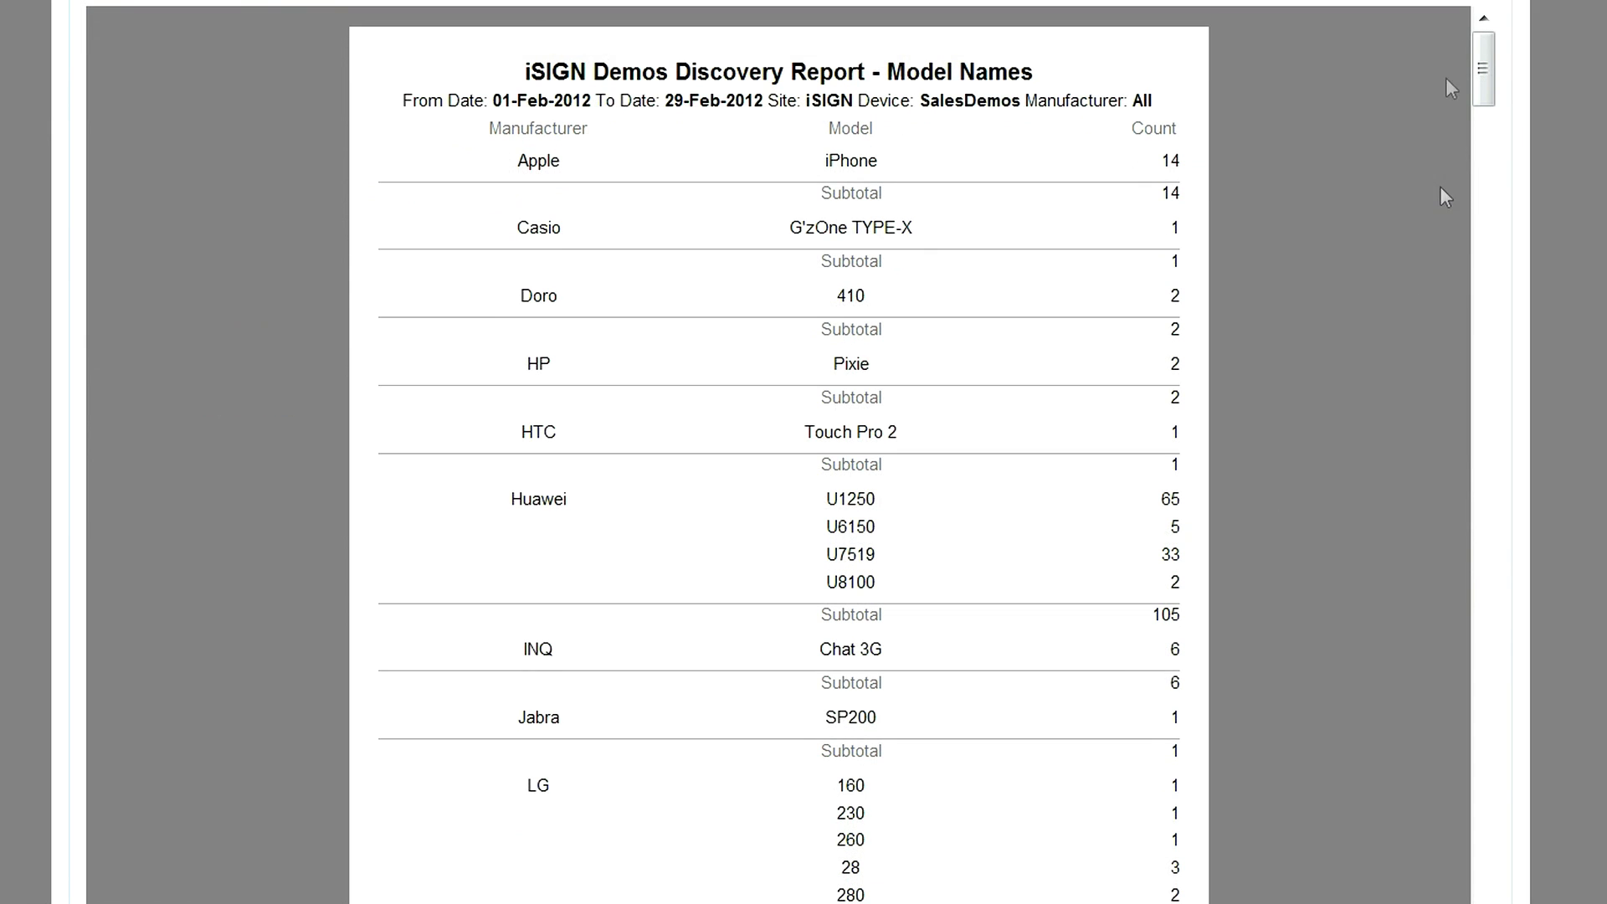
left_click_drag(1487, 81, 1497, 902)
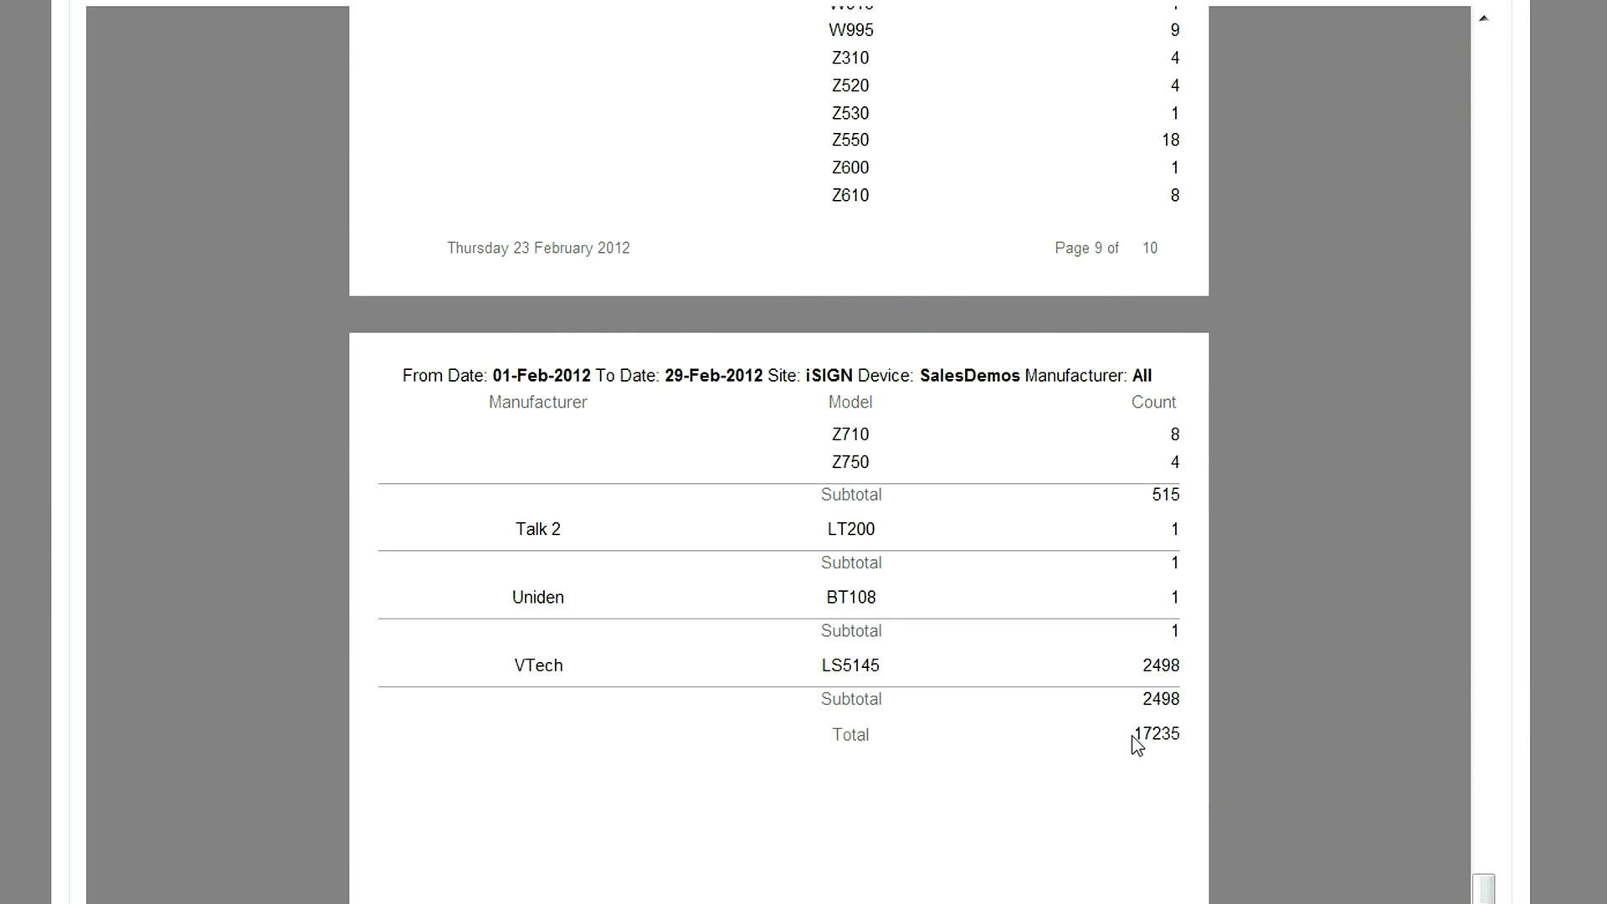
left_click_drag(1132, 735, 1180, 741)
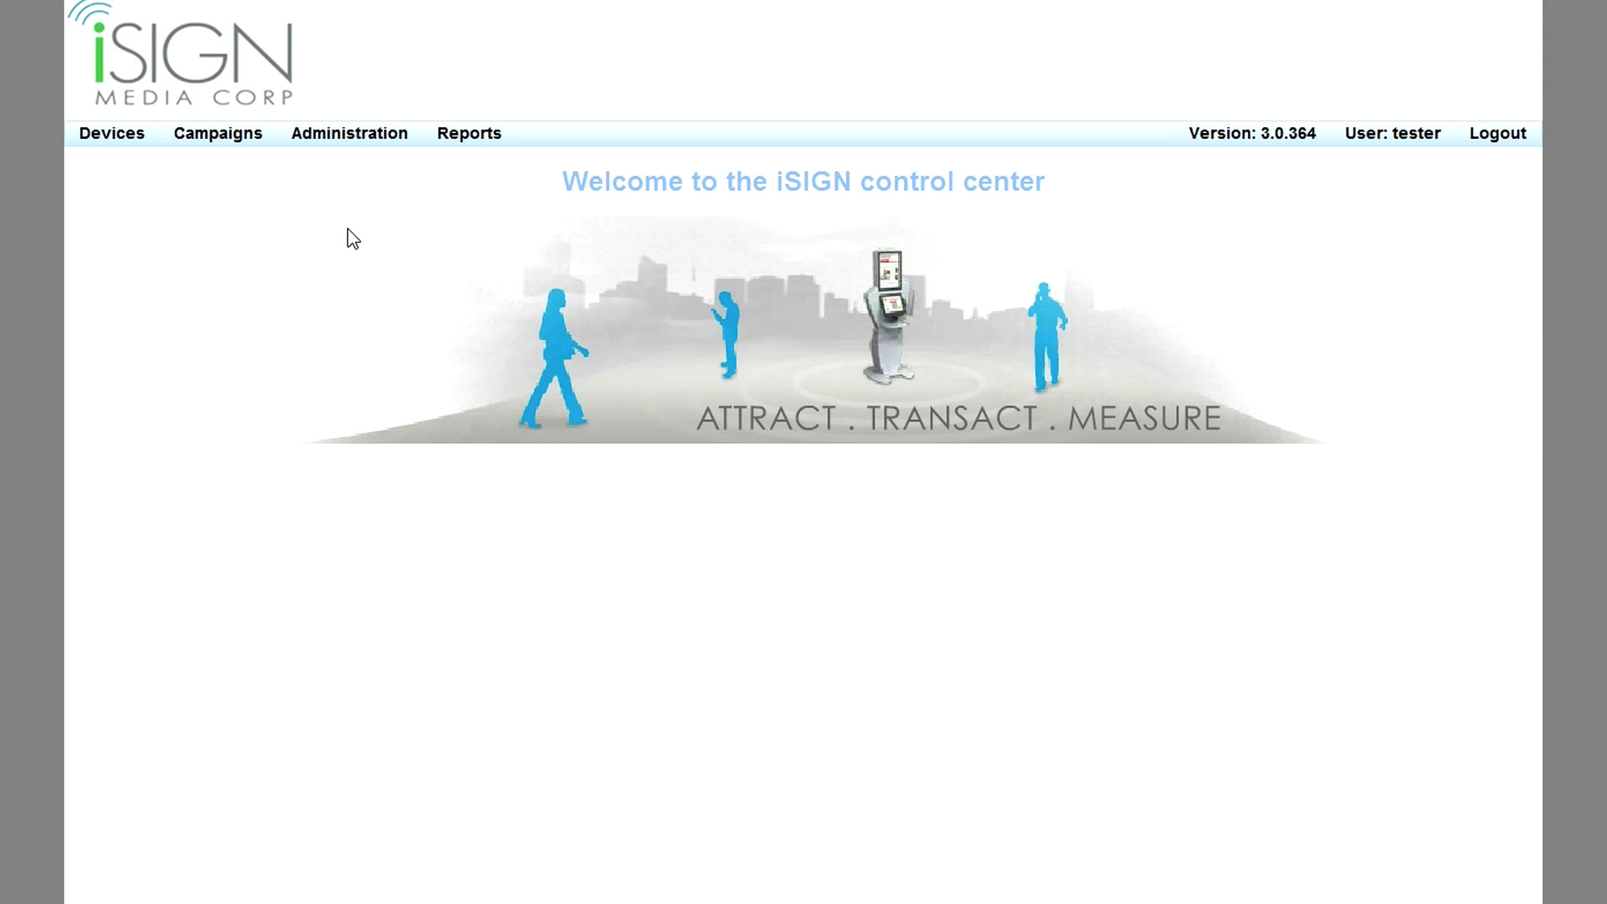
Preview the Dwell Times and Phone Counts chart for SalesDemos by Month and open the day 4 histogram.
mouse_move(482, 141)
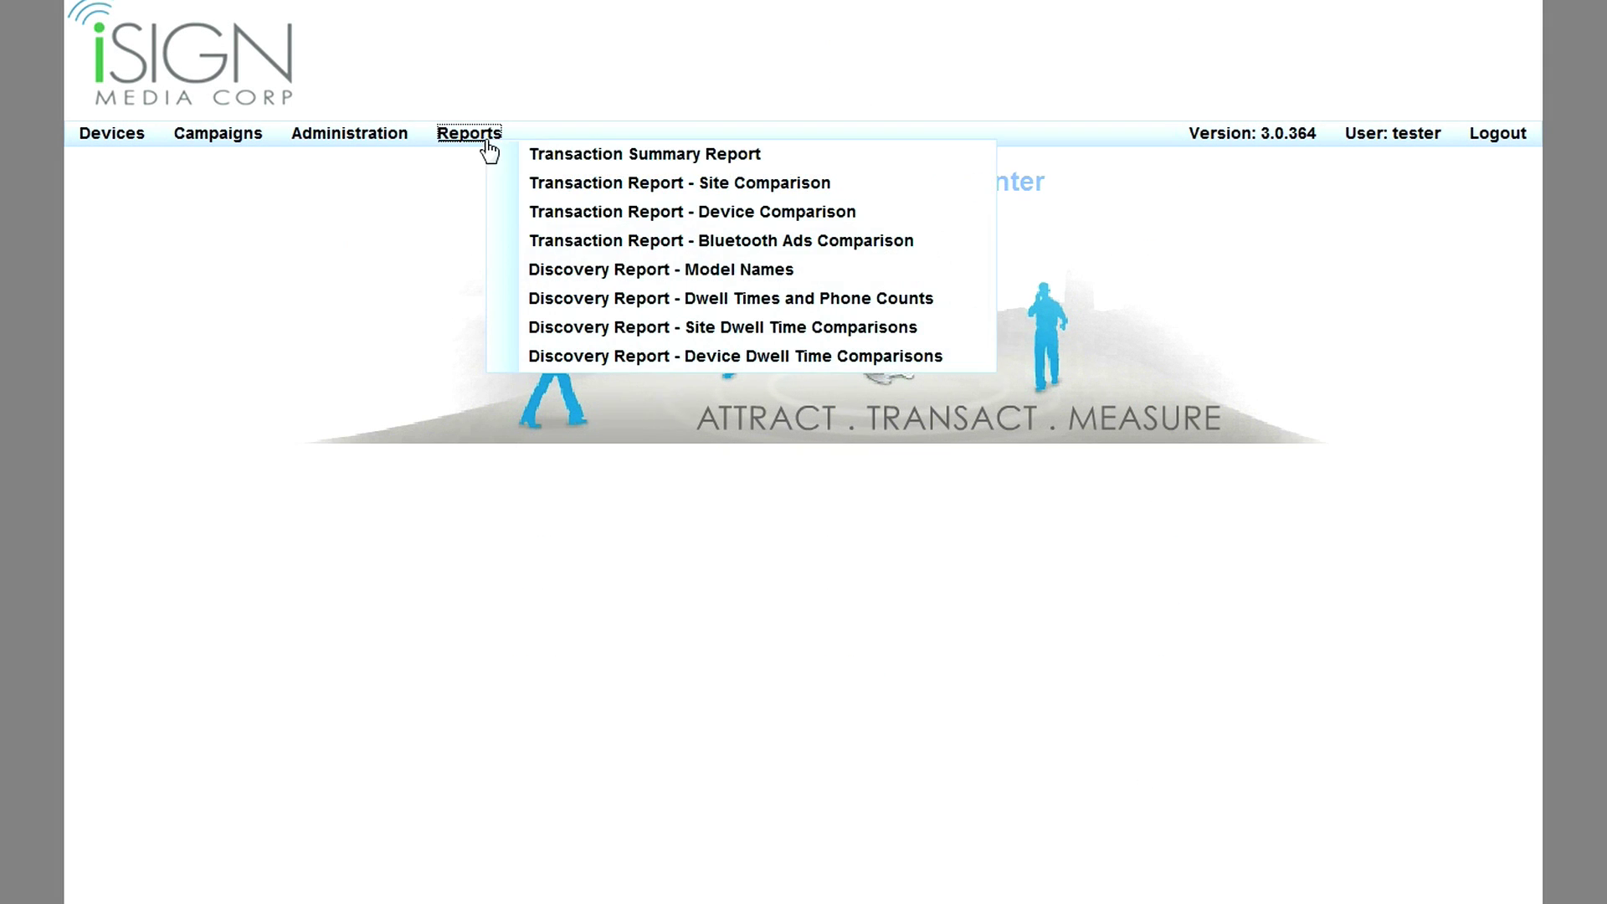
left_click(648, 302)
left_click(442, 280)
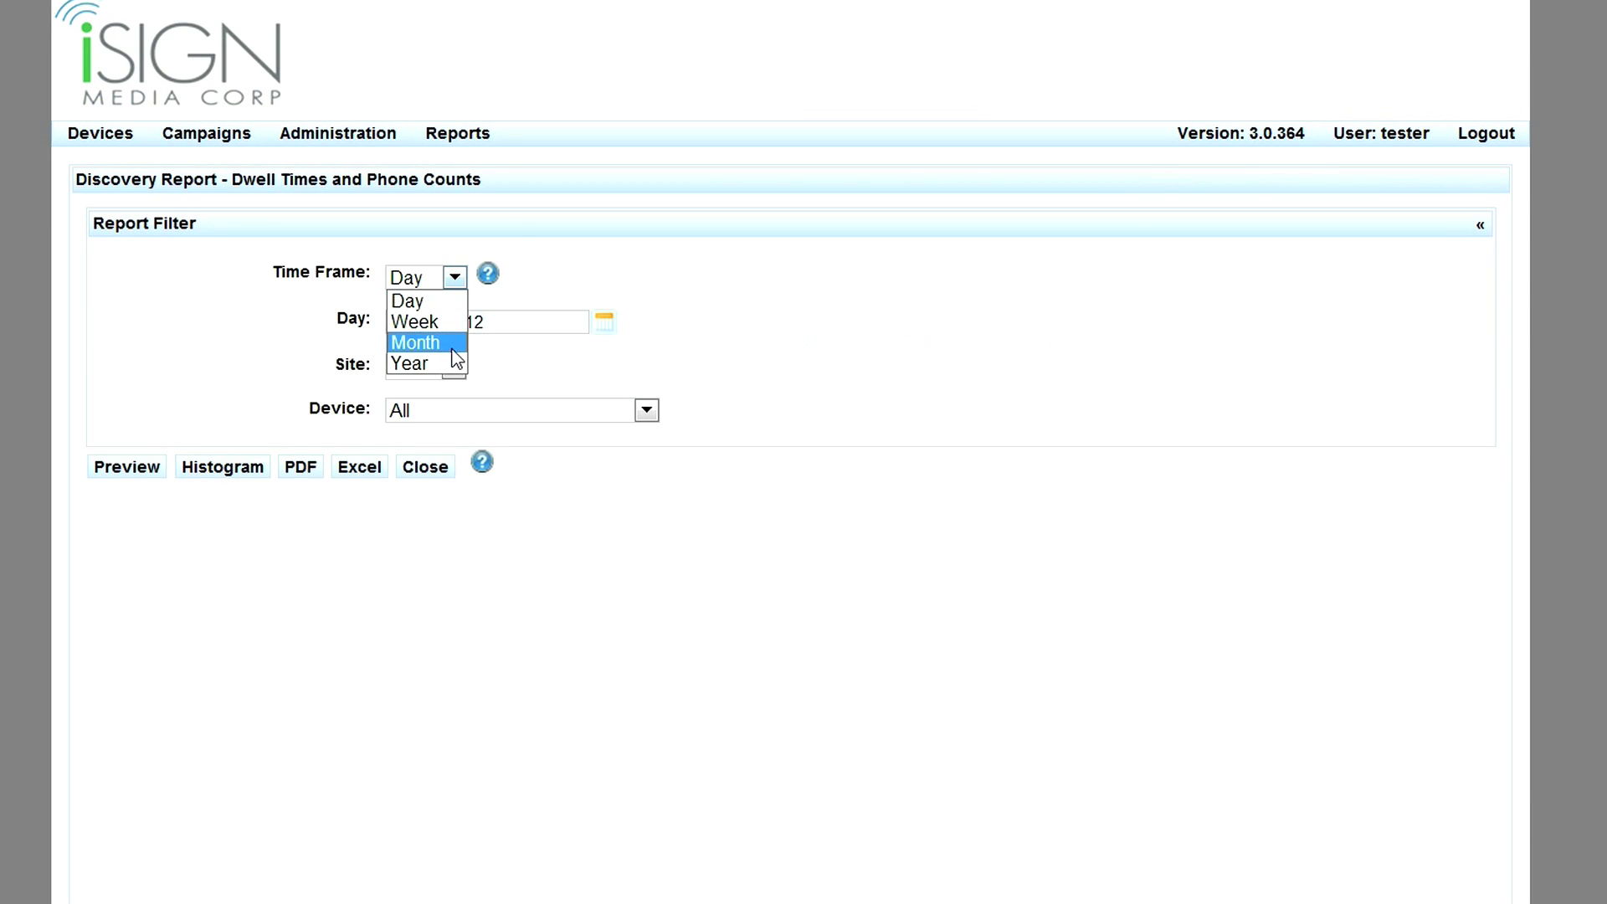
left_click(414, 338)
left_click(435, 410)
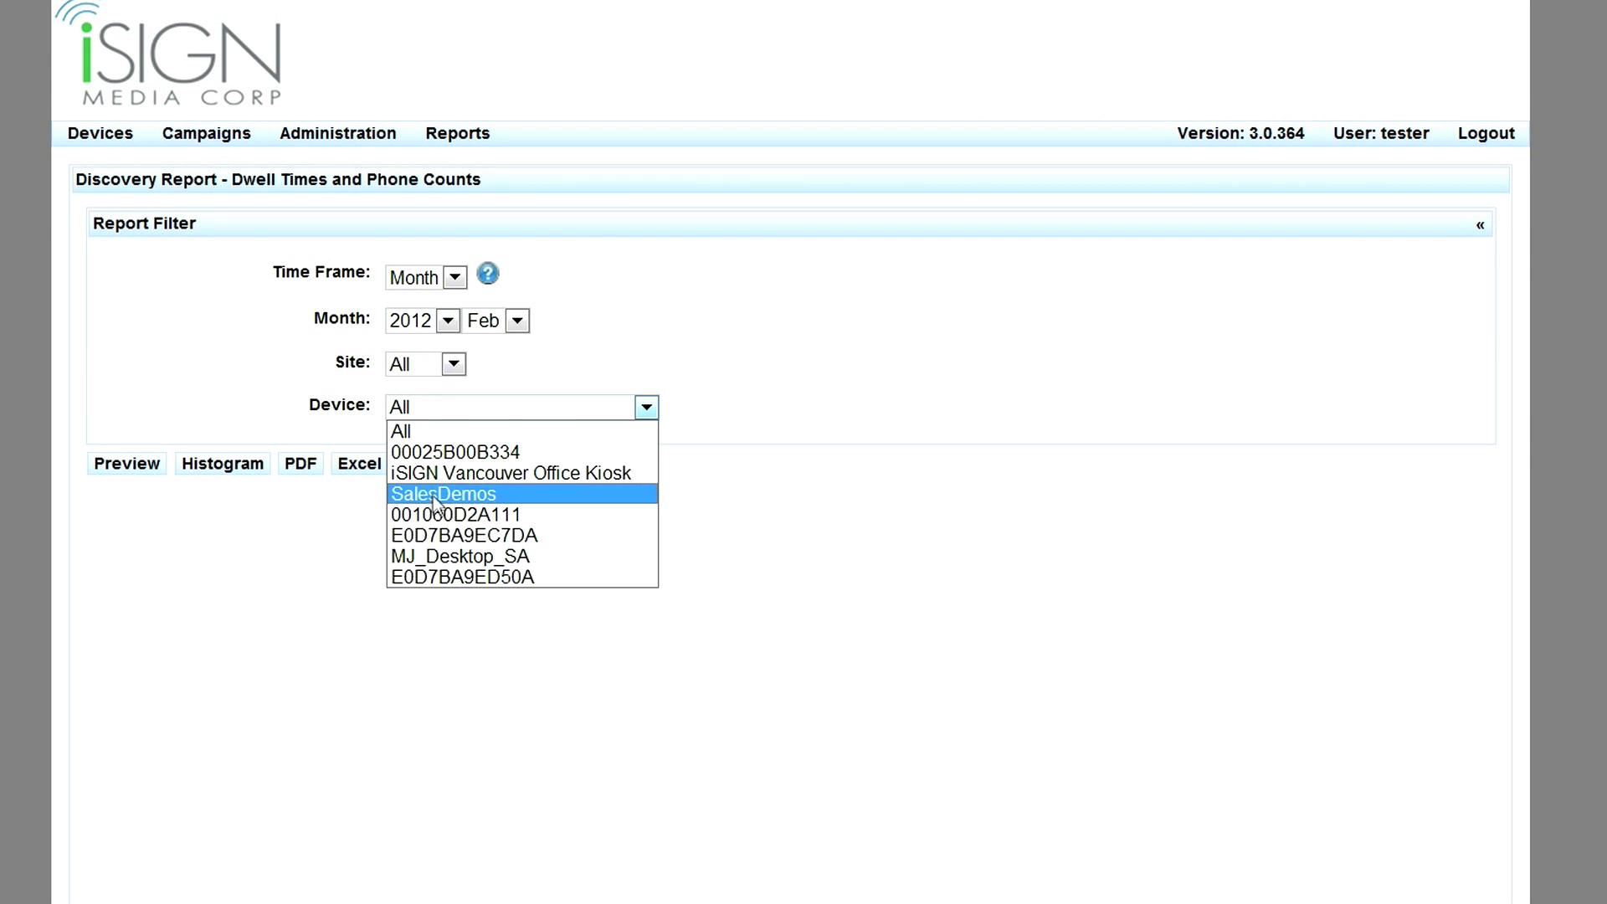
left_click(430, 494)
left_click(136, 471)
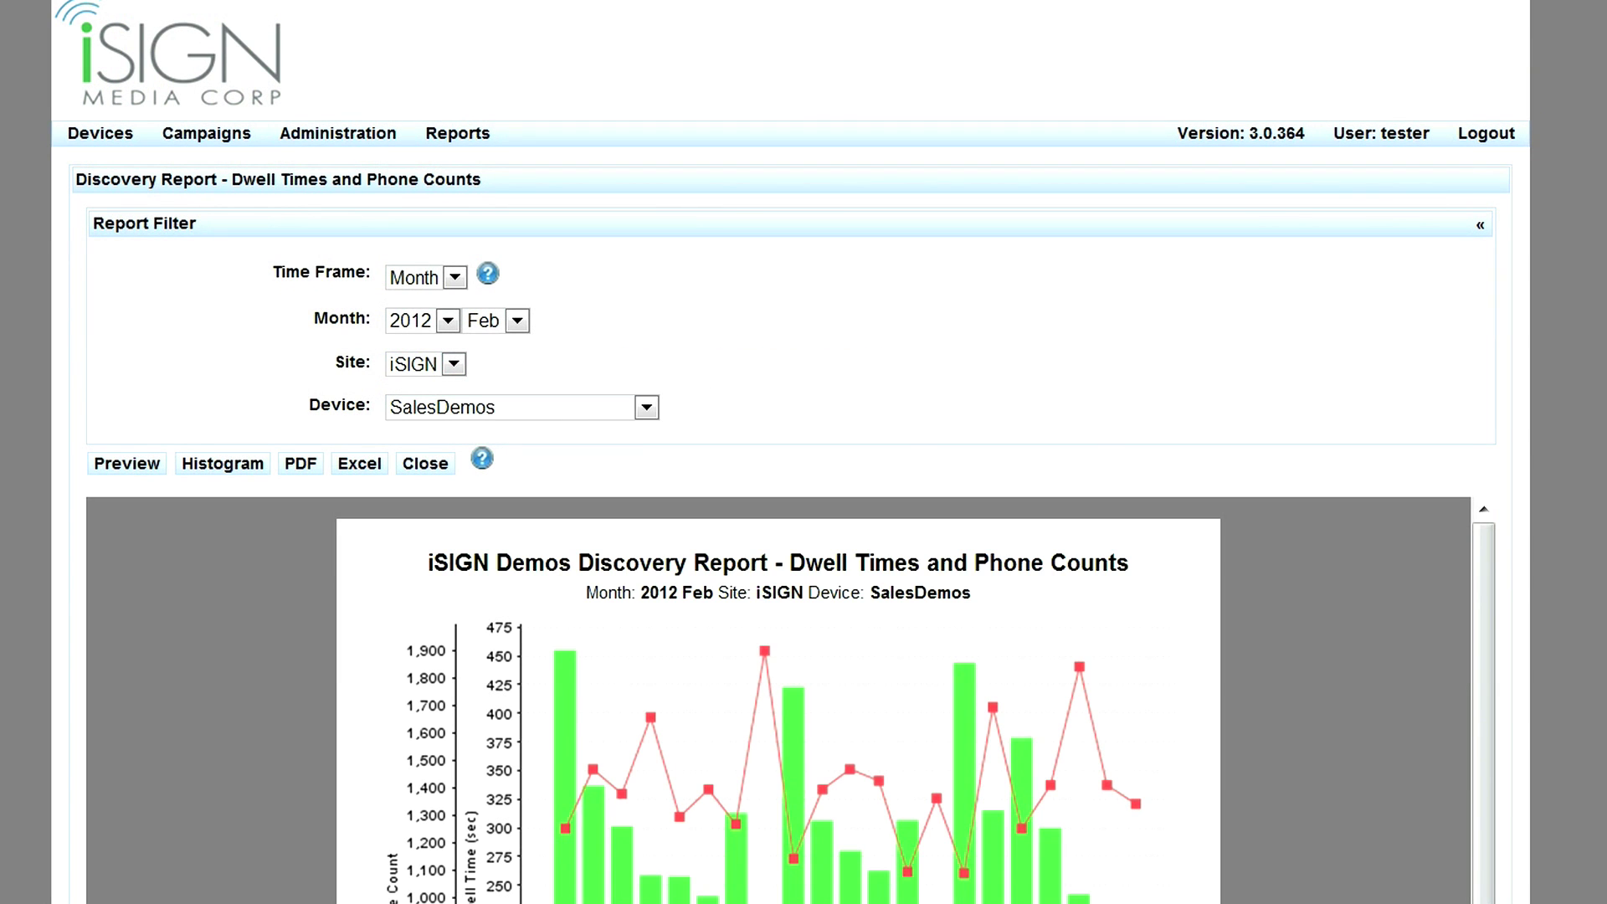
scroll(804, 503, "down", 6)
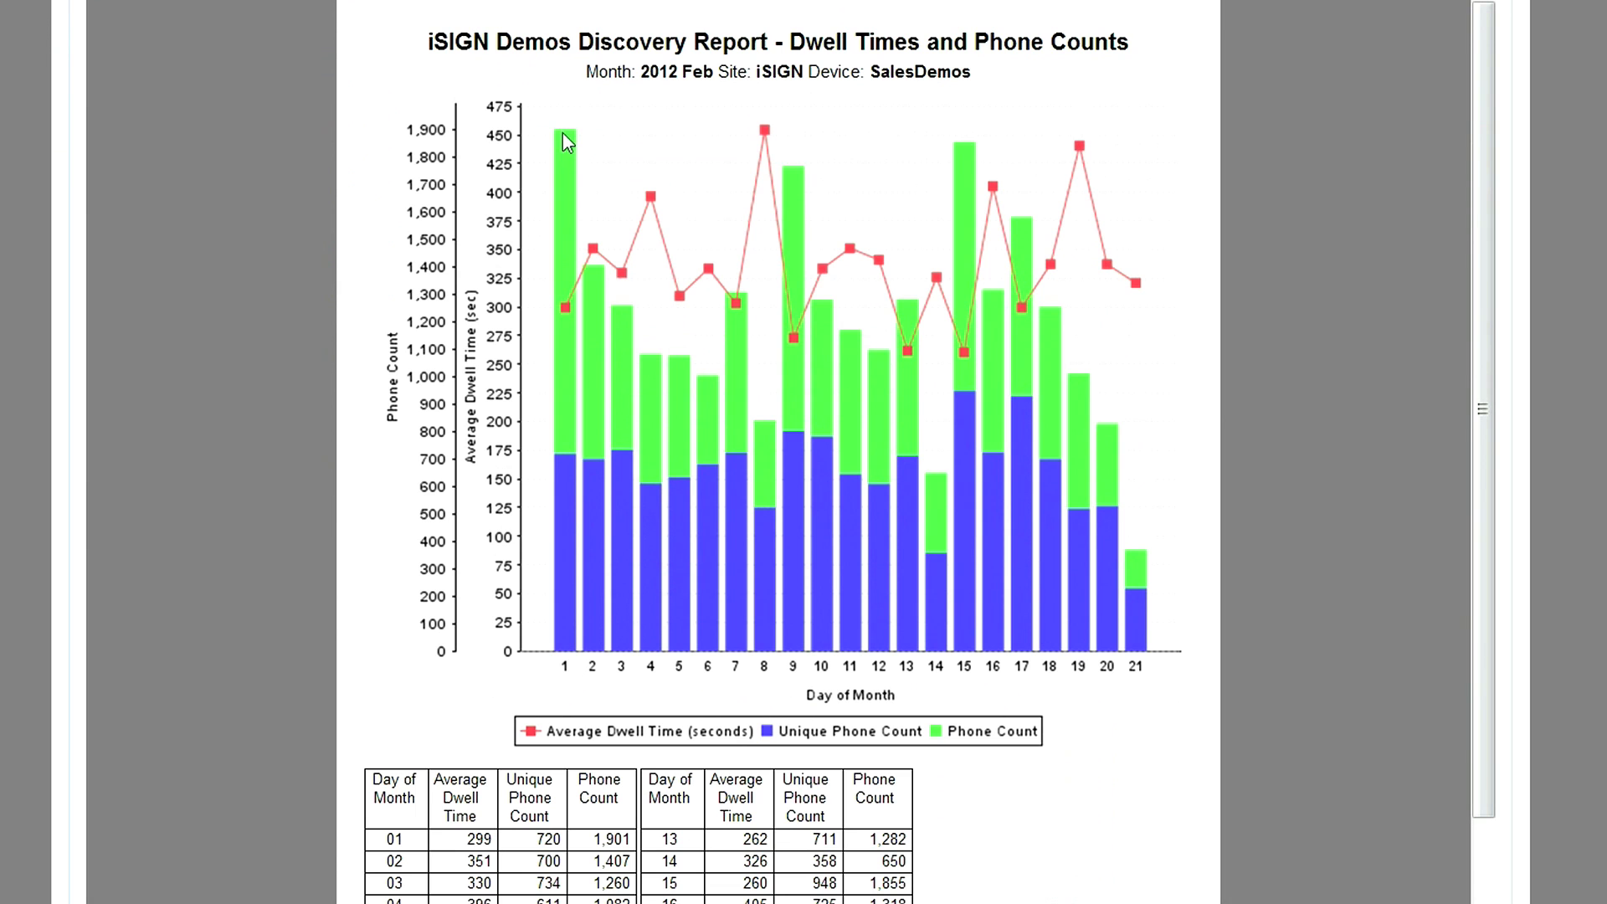
left_click(652, 199)
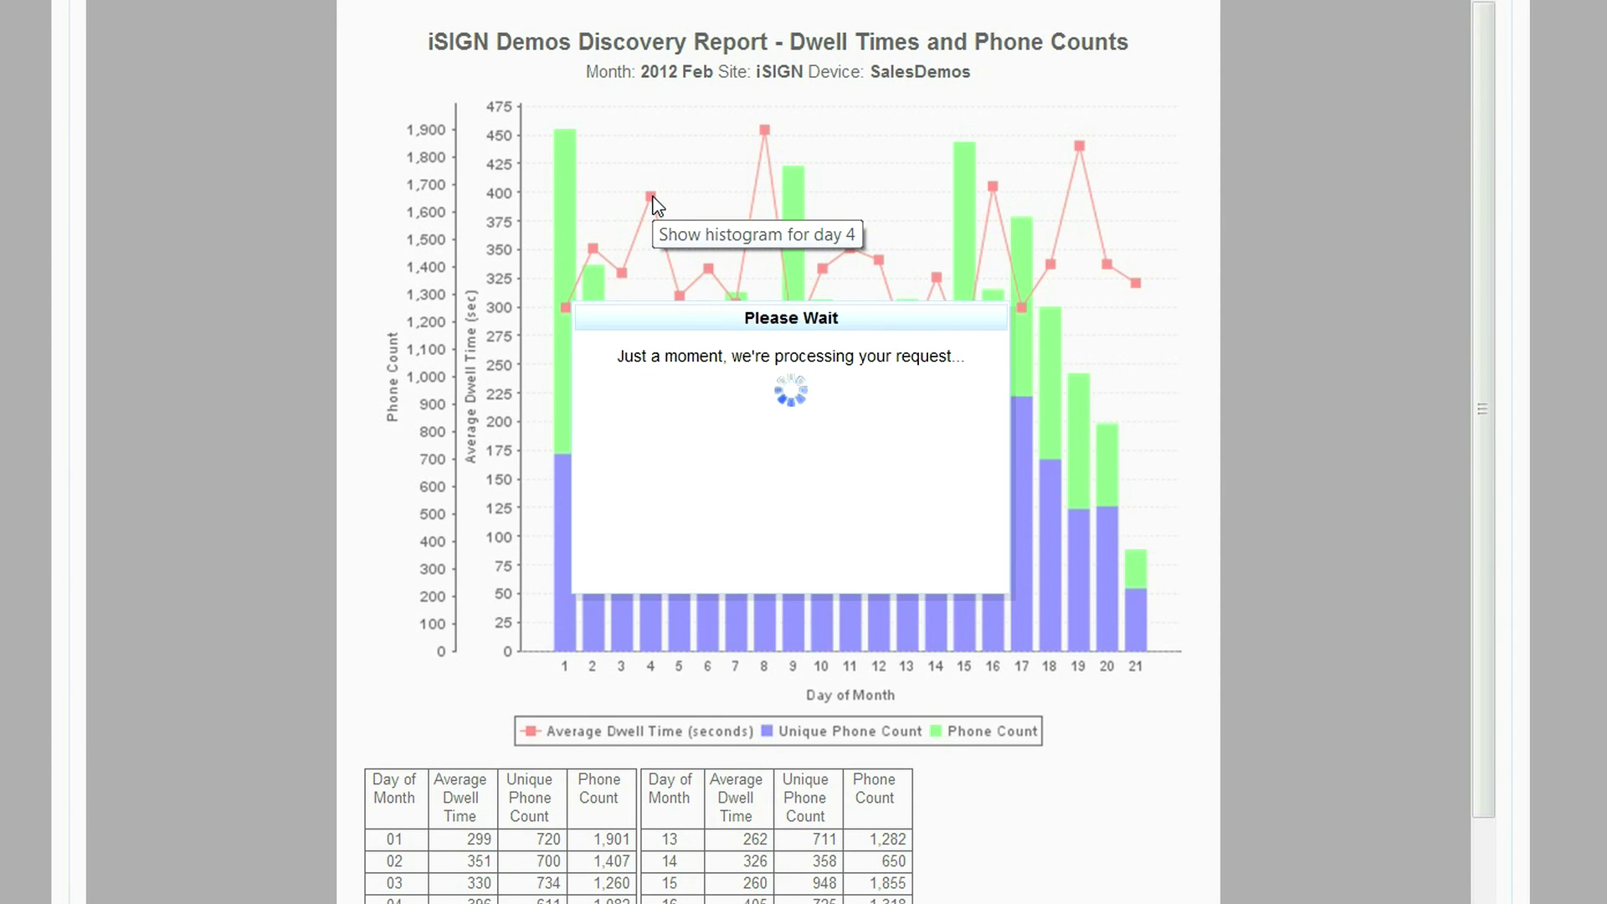